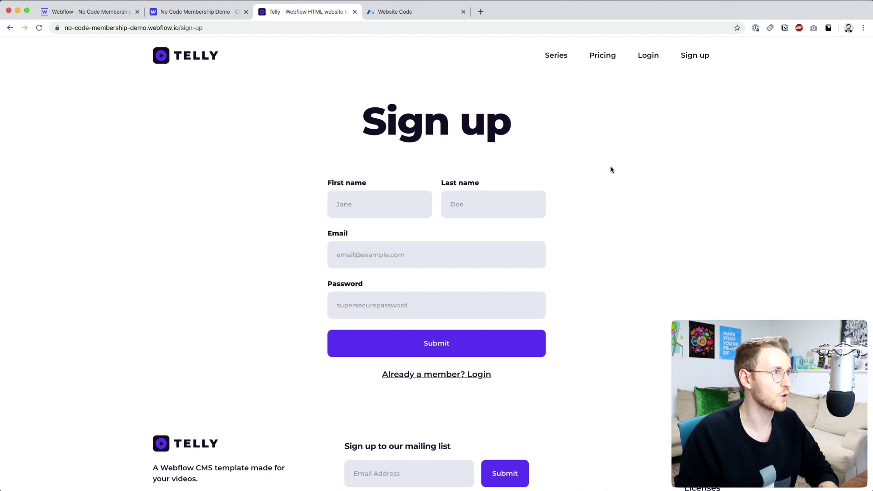
- Open Memberstack's Forms & Fields settings to see the Signup fields, currently only Email and Password
drag(358, 109, 534, 125)
click(544, 125)
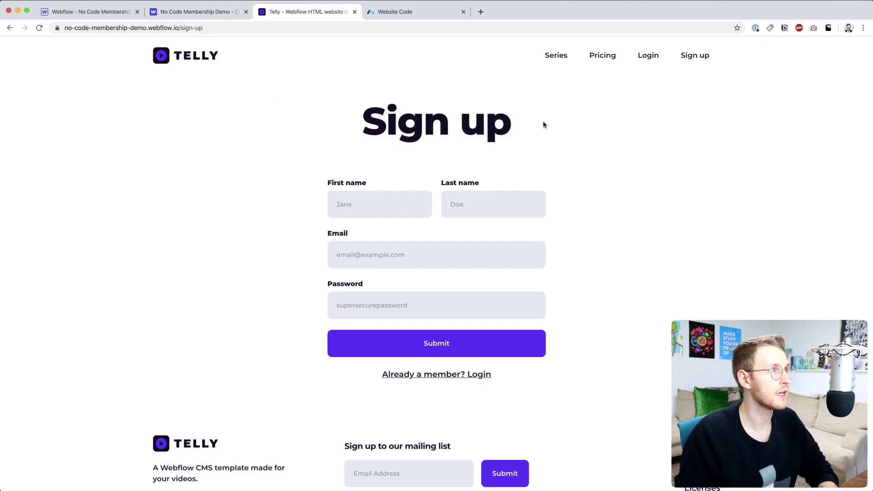
click(392, 11)
click(346, 129)
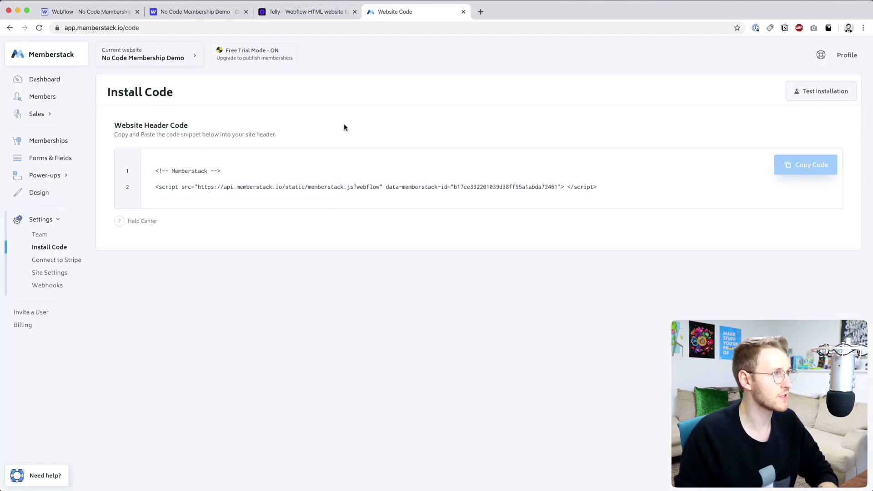
click(46, 161)
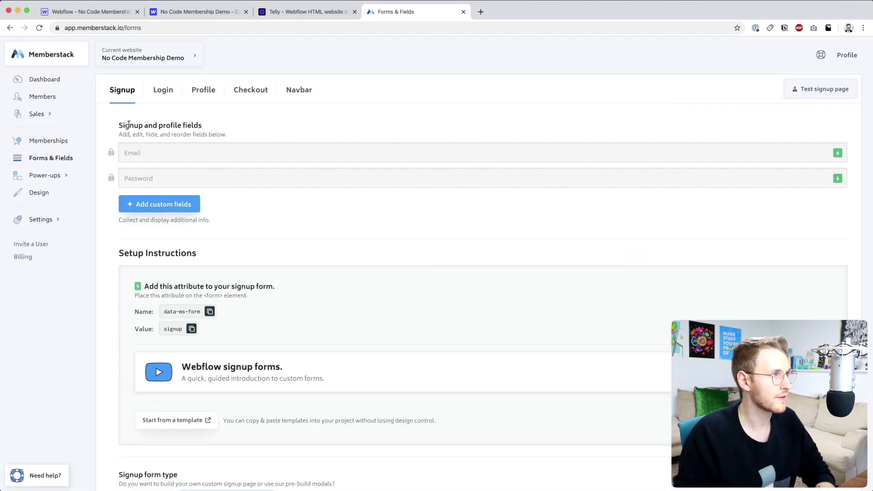
drag(117, 128, 205, 126)
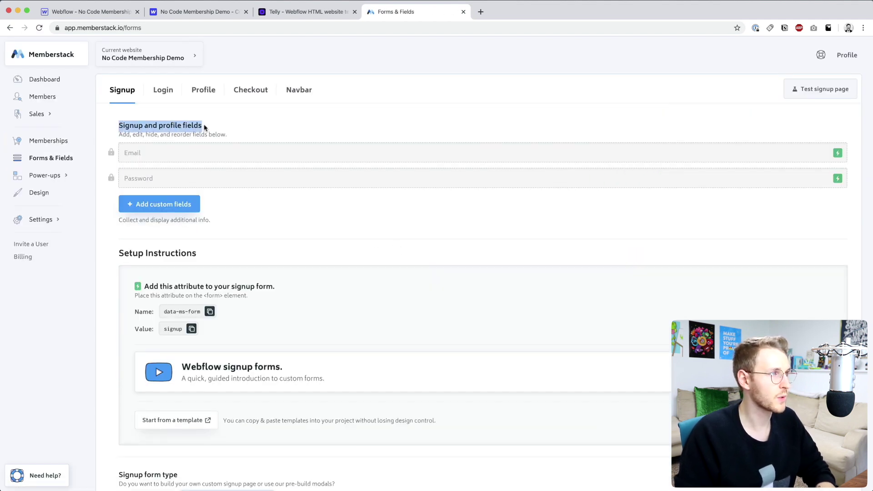
click(215, 127)
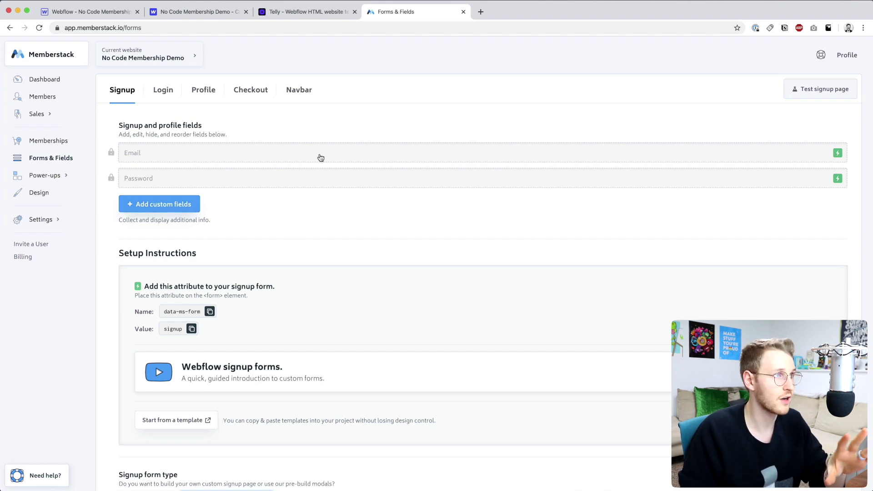
- Compare with the live sign-up page's First name and Last name inputs, then return to Memberstack
click(314, 12)
drag(322, 187, 357, 183)
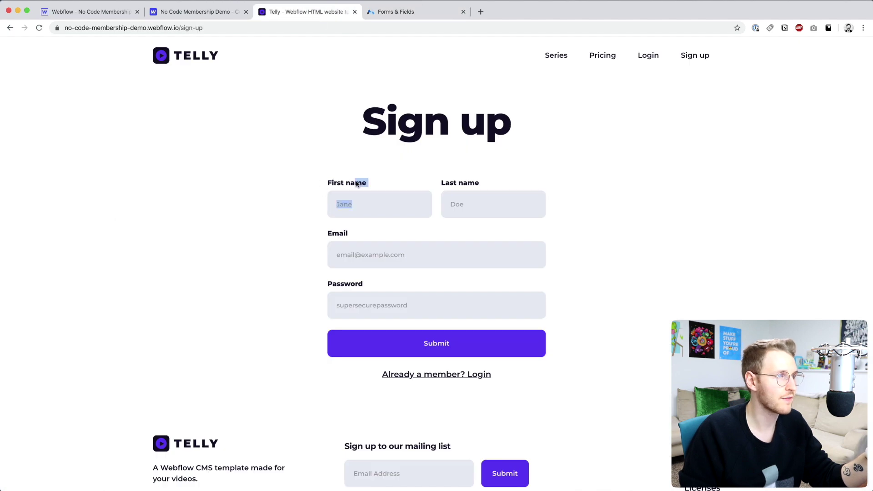
double_click(476, 186)
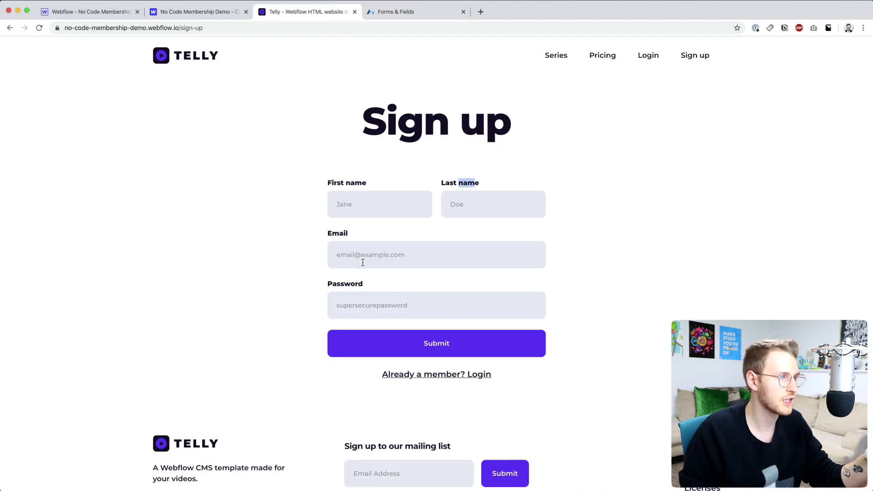
click(396, 11)
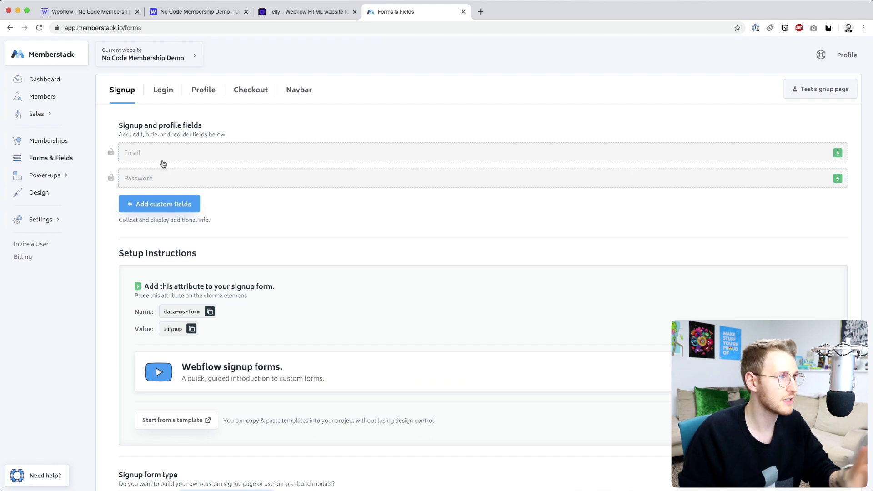
- Add custom signup fields First name and Last name, and begin a third named Webflow Member ID
click(160, 203)
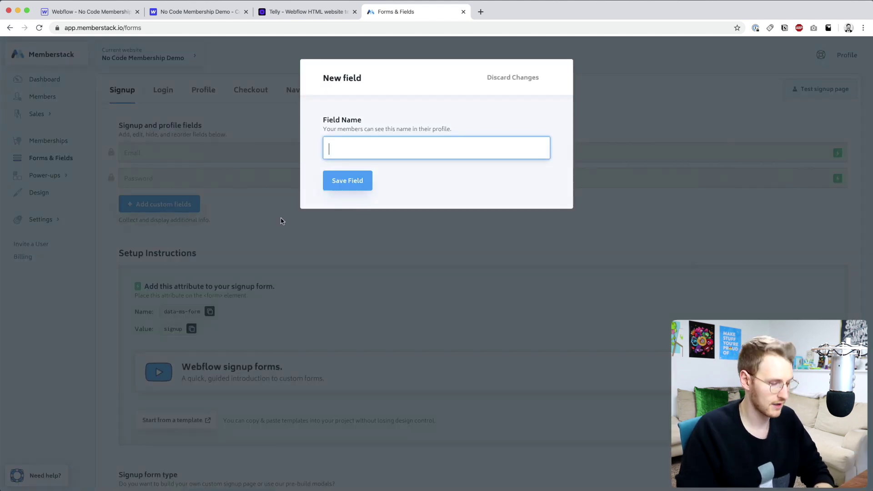
text(First name)
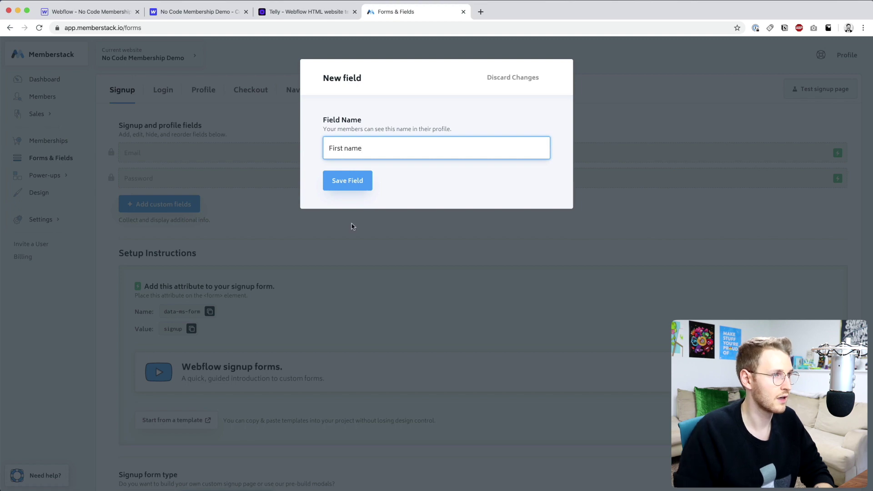
click(348, 184)
click(184, 230)
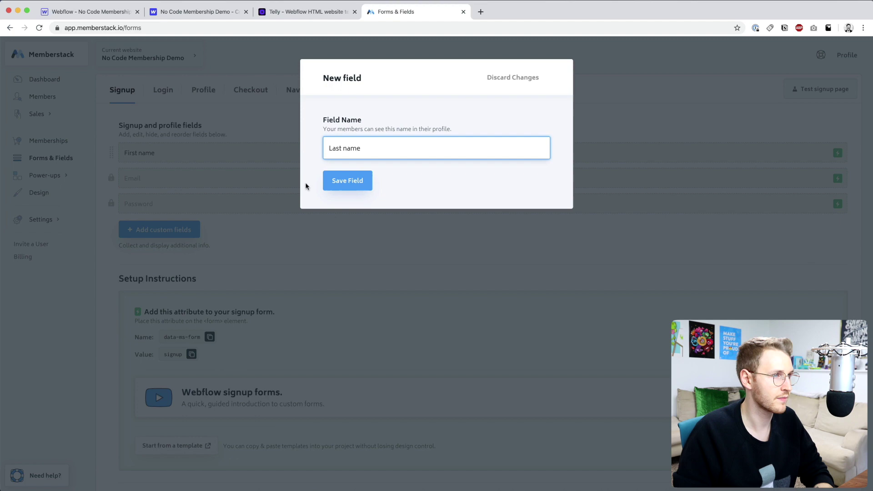
click(347, 186)
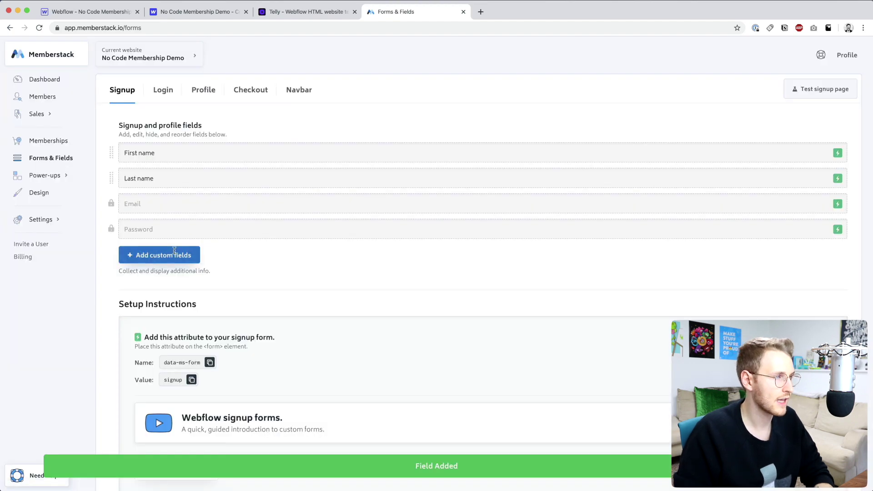
click(174, 254)
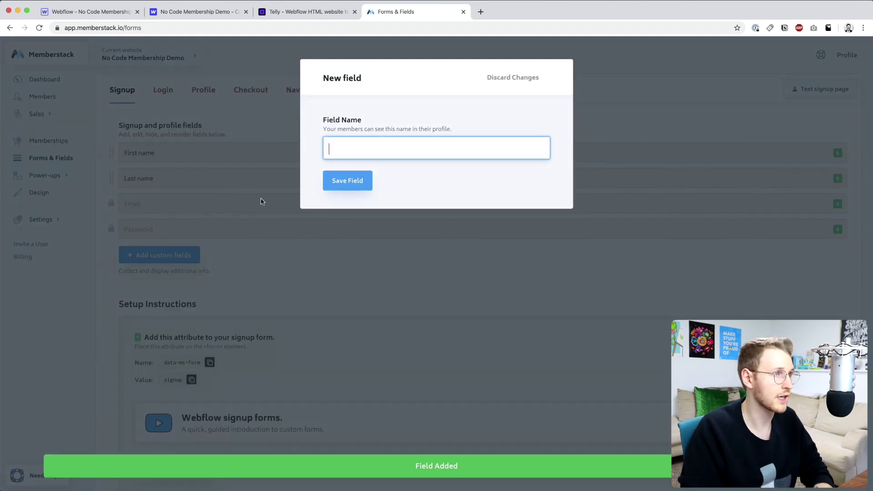
text(Webflow Member ID)
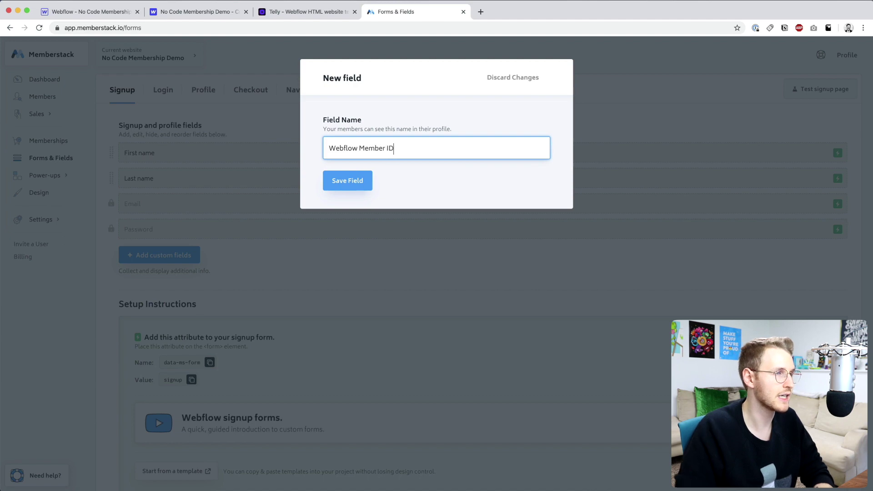
- Save the Webflow Member ID field, switch on Hide from profile, and close its settings
key(Return)
click(267, 203)
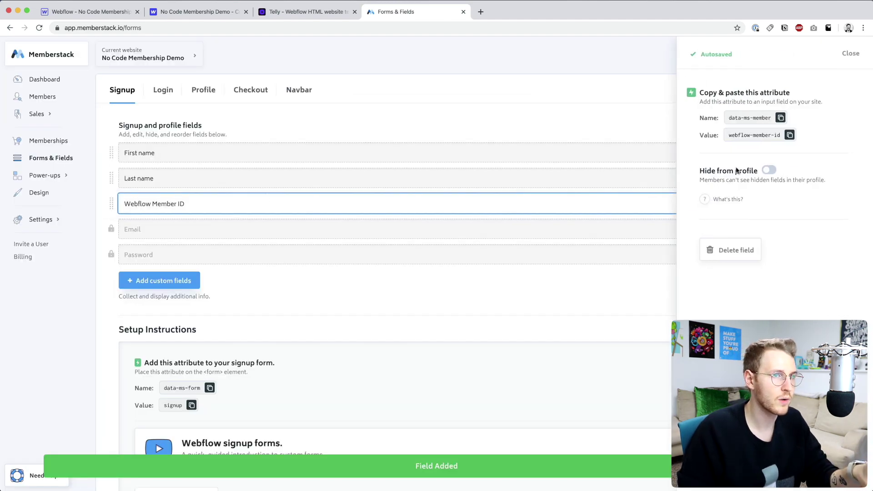
click(770, 171)
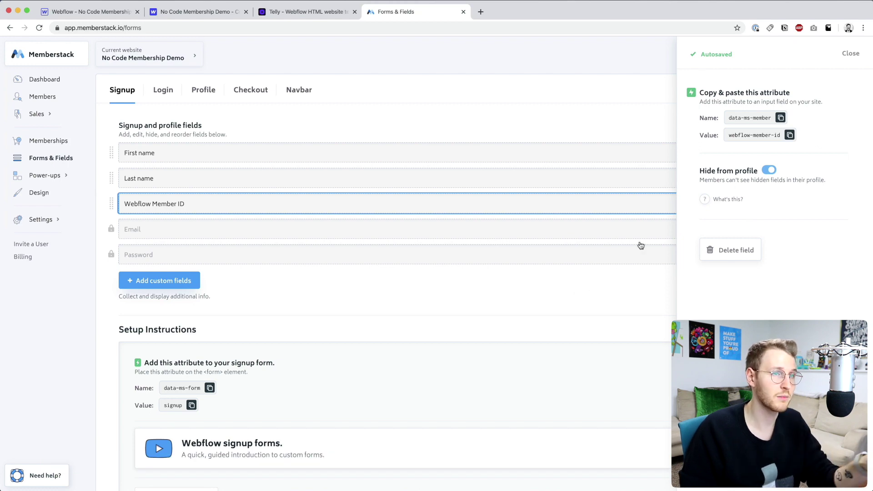
click(611, 248)
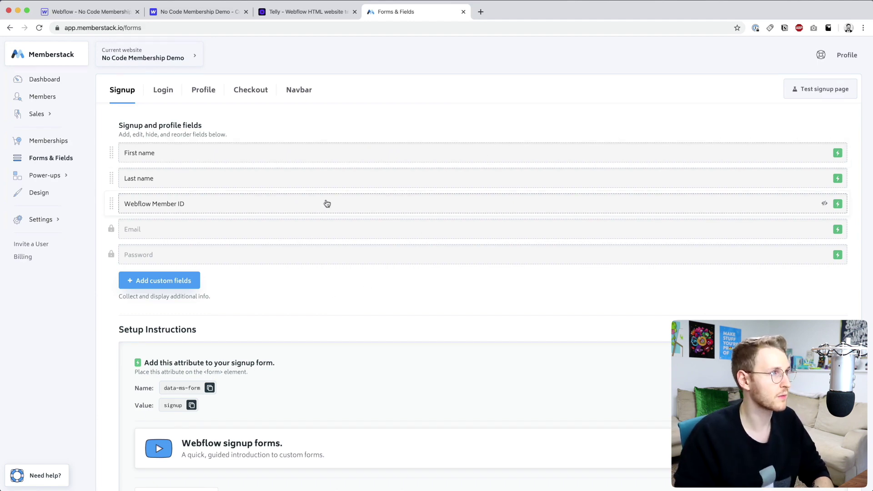
- Open the Sign up page in the Webflow Designer through Quick Find and select its form block
key(super+1)
key(super+e)
text(sign)
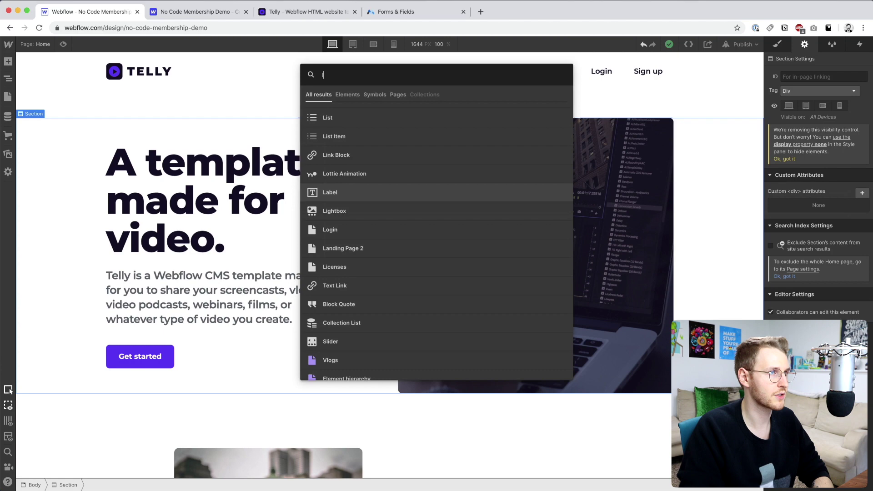
key(Return)
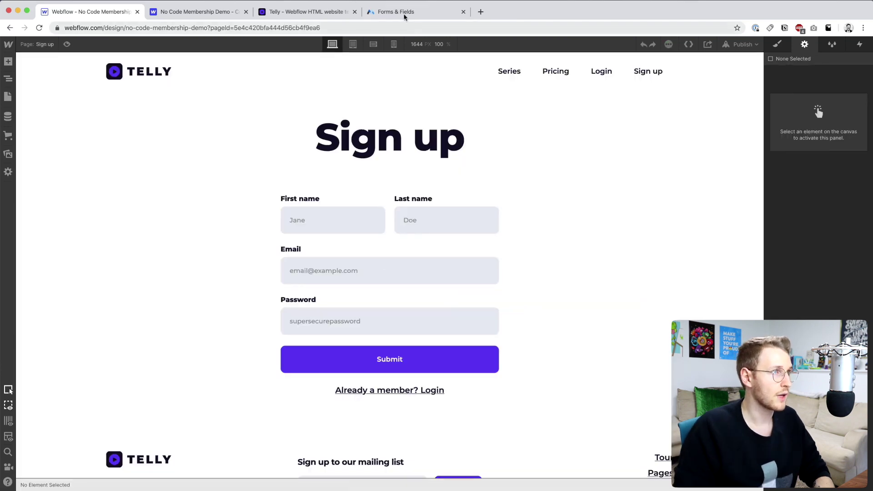
click(404, 12)
scroll(291, 382, down, 5)
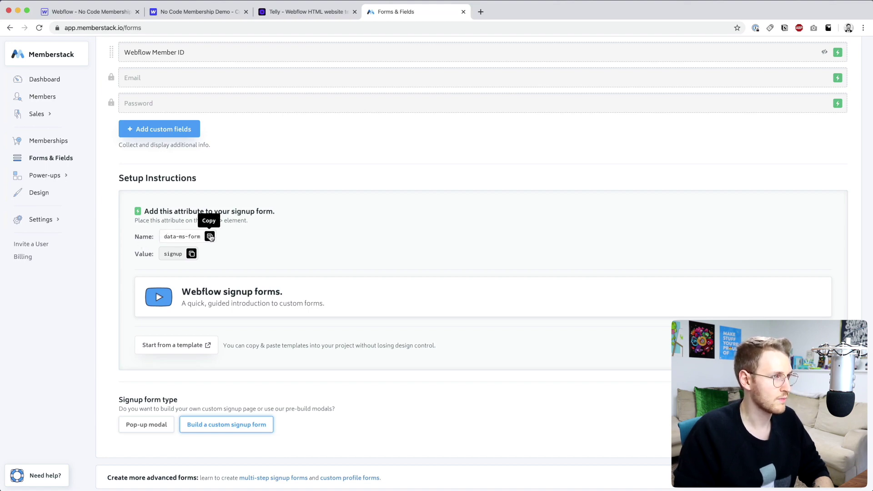
key(super+1)
click(396, 244)
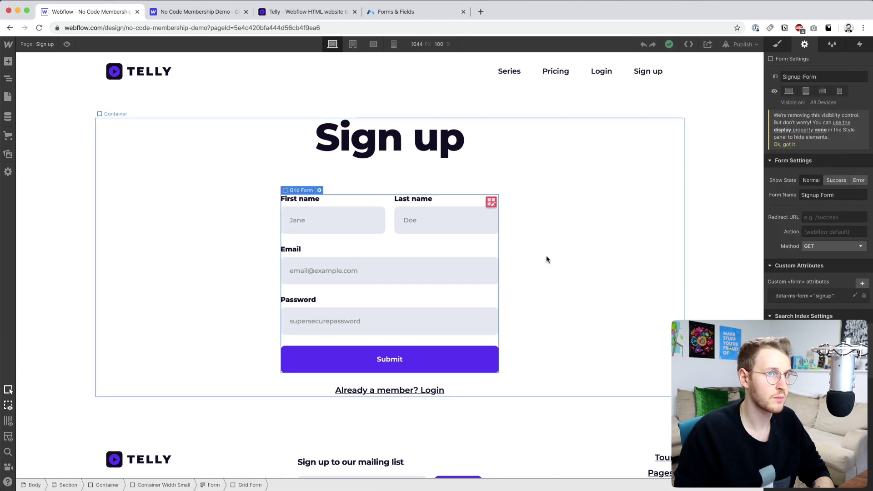
click(213, 485)
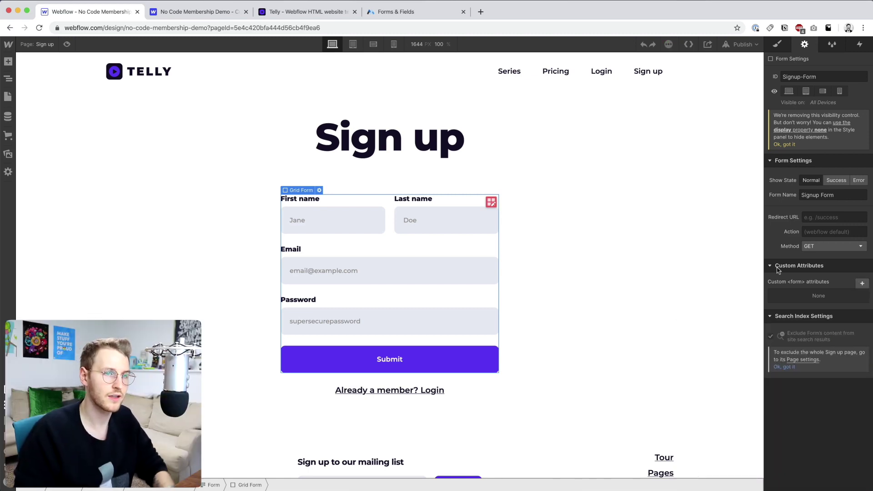
- Give the form the custom attribute data-ms-form = signup, using the value copied from Memberstack
click(863, 284)
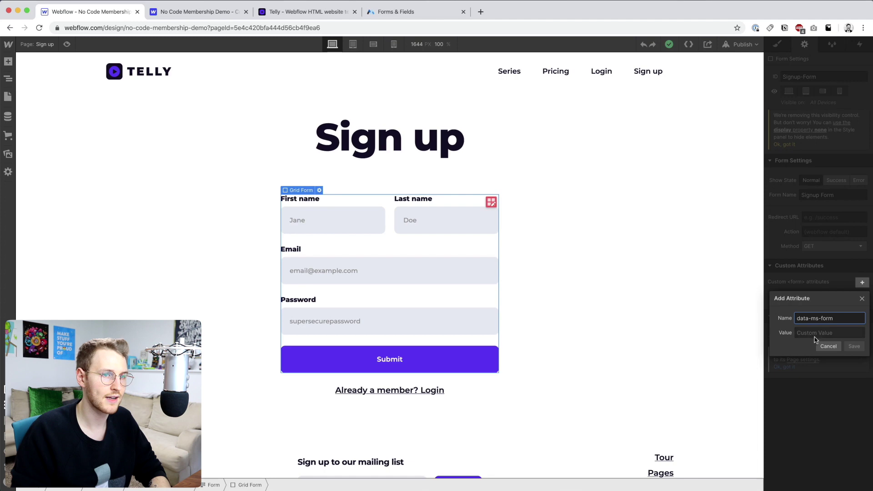
key(ctrl+Tab)
key(ctrl+Tab)
key(ctrl+Tab)
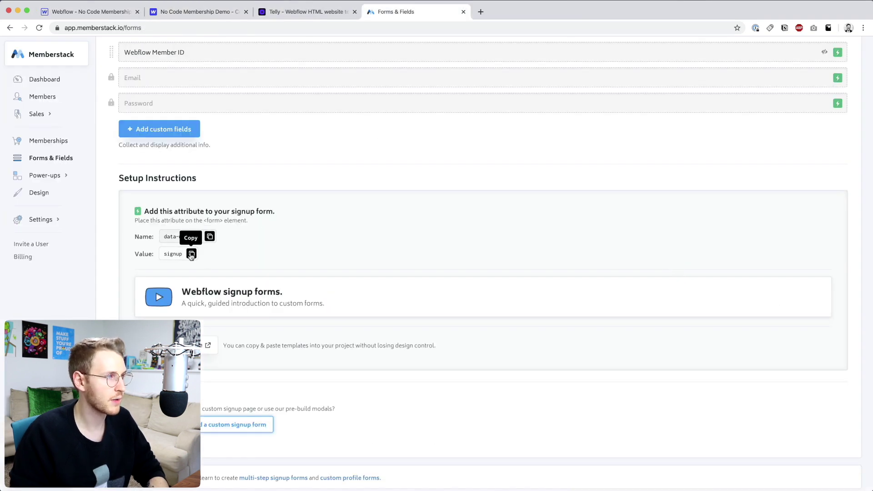
click(191, 255)
key(ctrl+Tab)
text(signup)
key(Return)
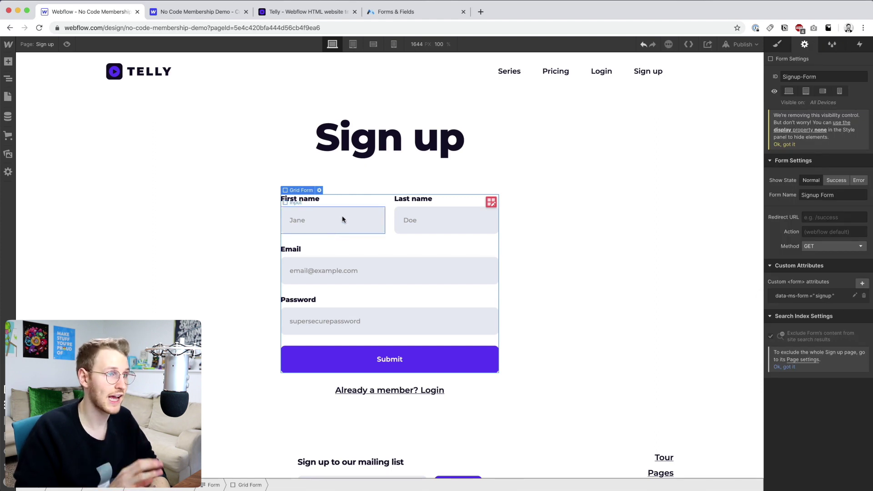
- Give the First name input the attribute data-ms-member = first-name, copied from Memberstack
drag(387, 11, 176, 18)
scroll(216, 183, up, 5)
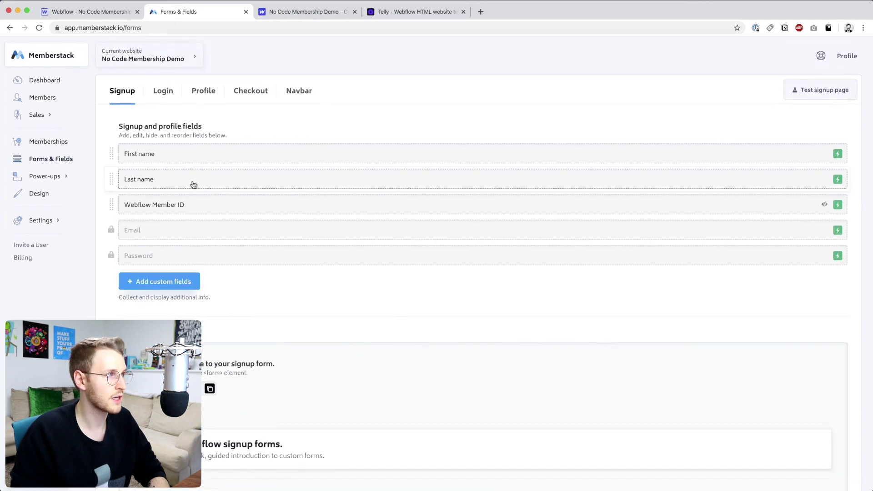
click(188, 157)
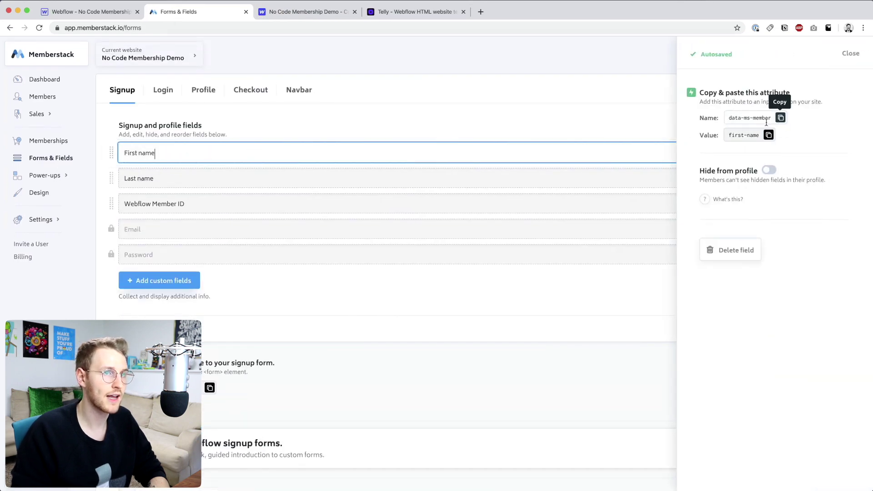
click(781, 119)
key(super+1)
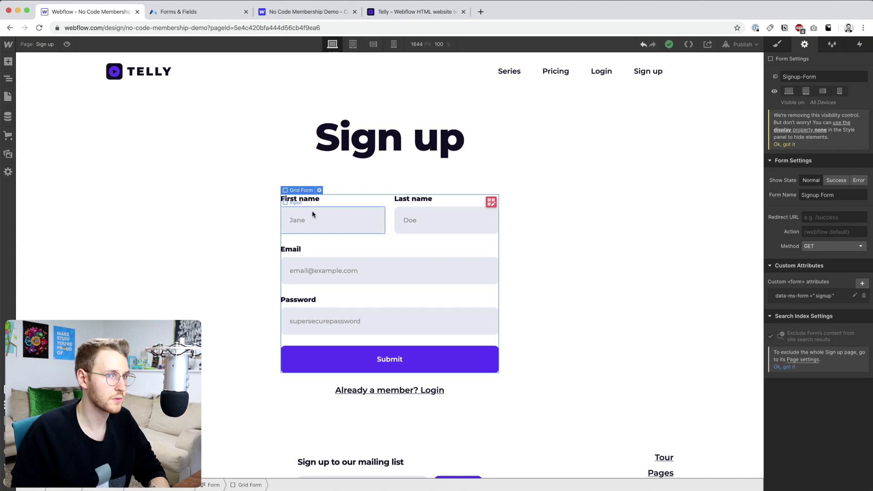
click(312, 214)
click(861, 270)
key(super+v)
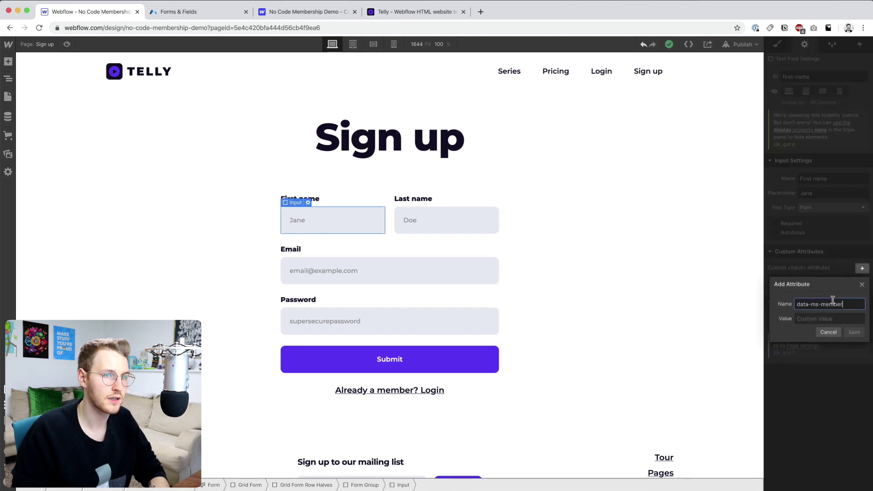
key(super+2)
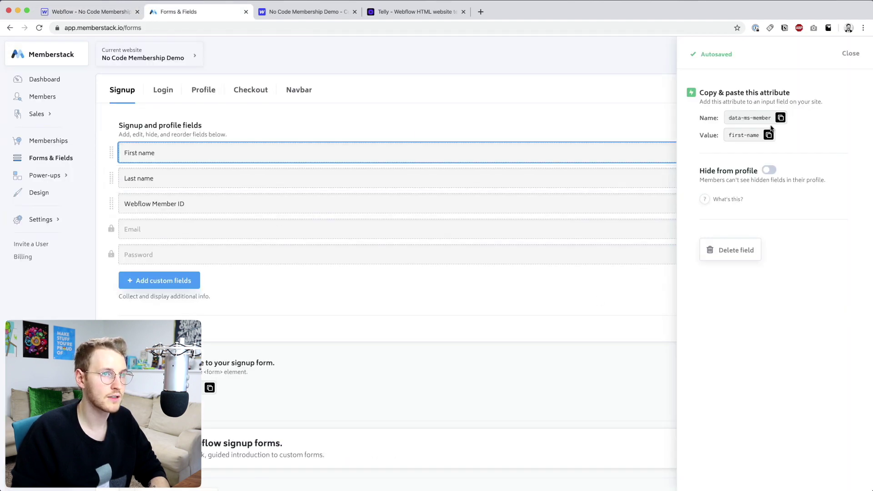
click(769, 135)
key(super+1)
click(830, 318)
key(super+v)
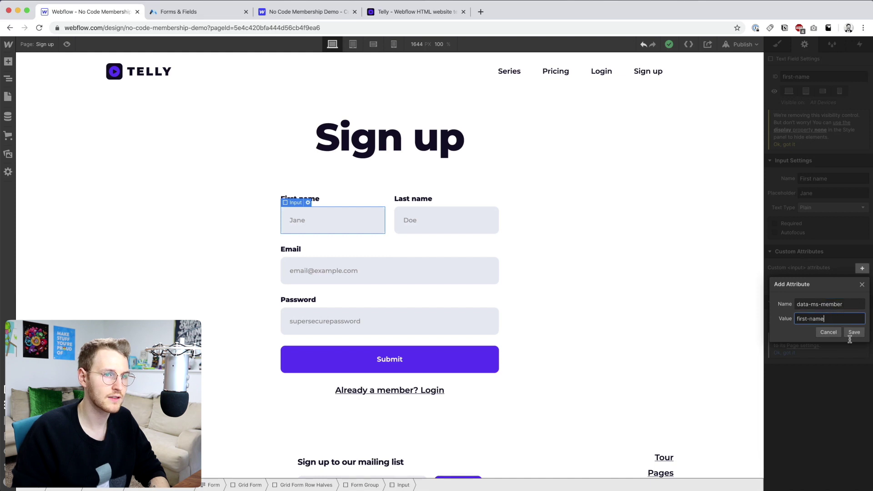
click(855, 332)
- Give the Last name input the attribute data-ms-member = last-name
click(449, 233)
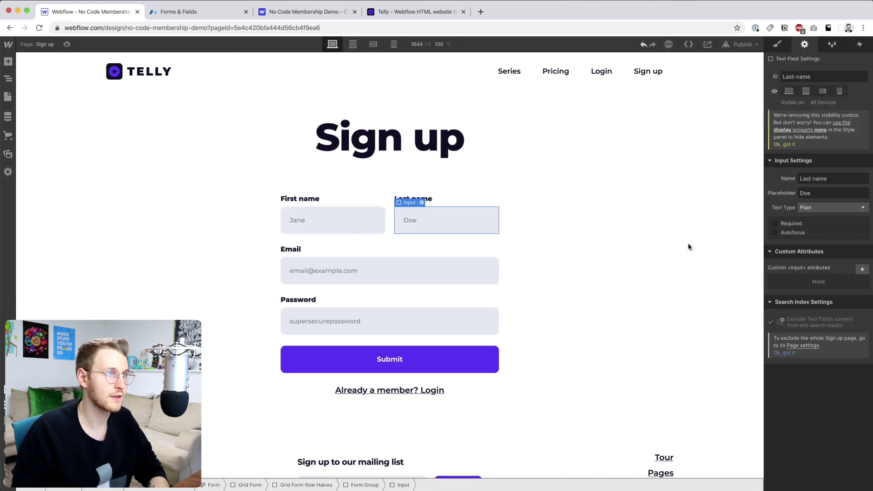
key(super+2)
click(315, 179)
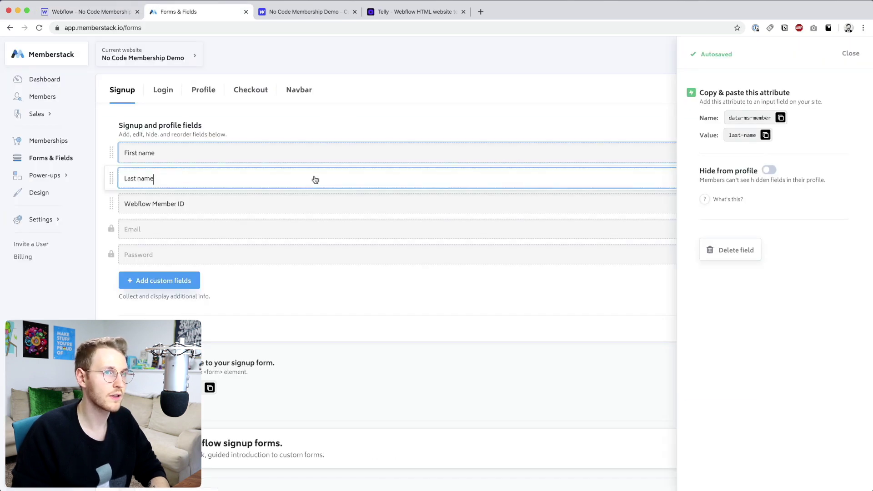
click(781, 117)
key(super+1)
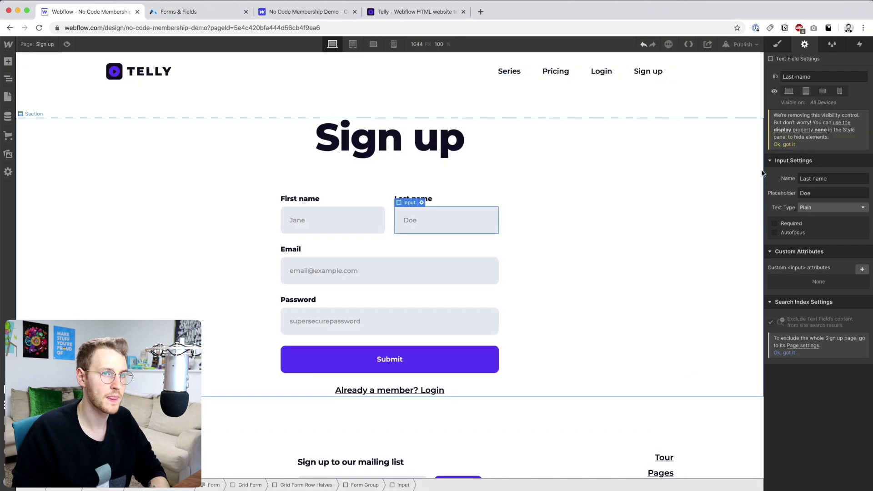
click(861, 271)
key(super+2)
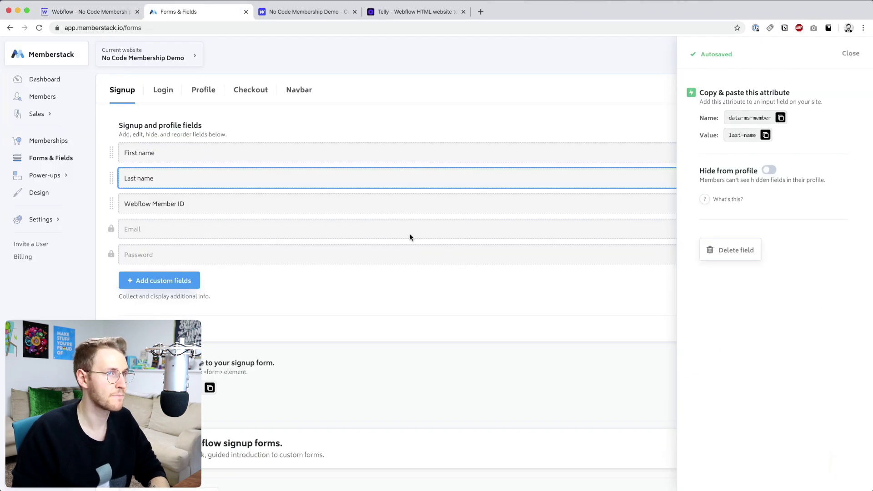
click(766, 135)
key(super+1)
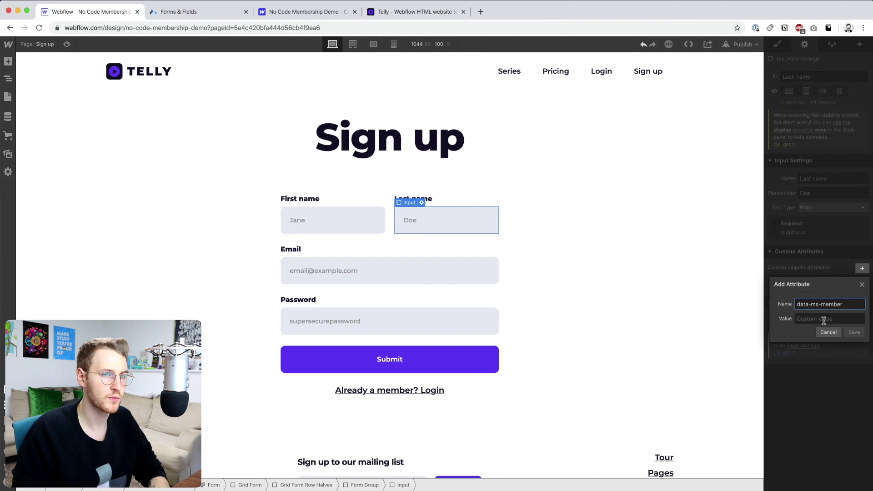
click(824, 321)
key(super+v)
click(854, 332)
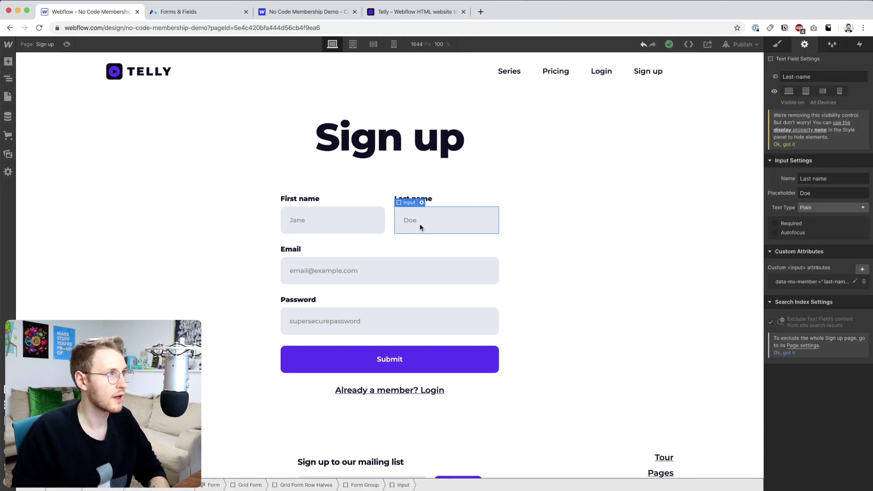
- Give the Email input the attribute data-ms-member = email
key(super+2)
click(665, 200)
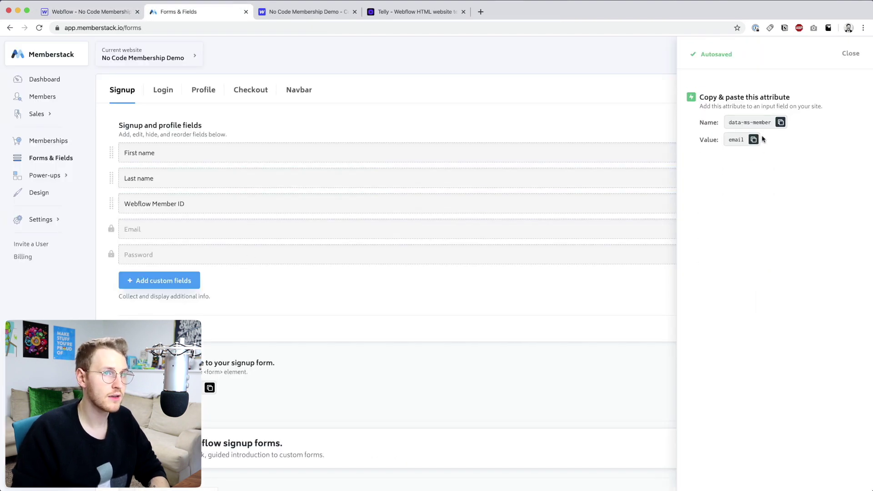
click(780, 119)
key(super+1)
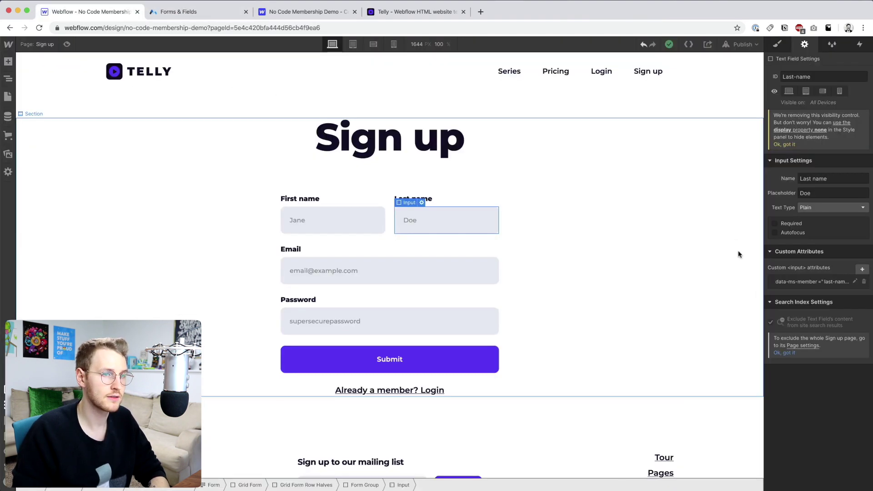
click(452, 273)
click(861, 270)
key(super+v)
key(super+2)
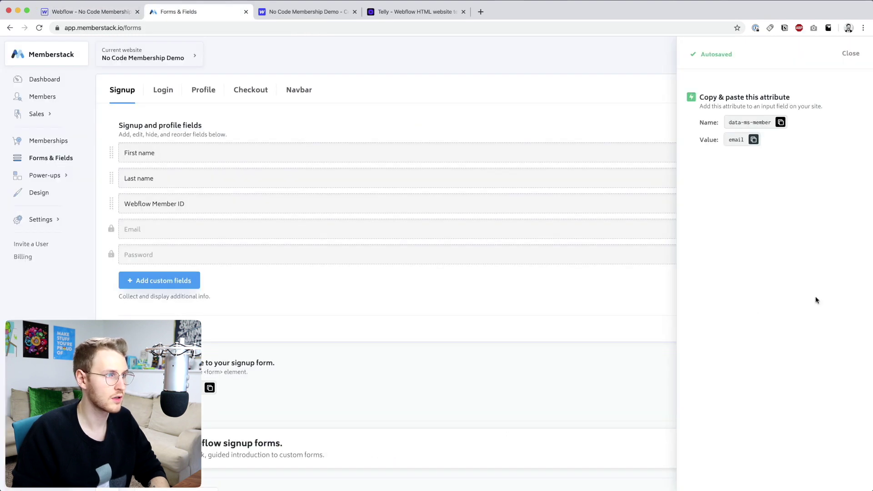
click(754, 140)
key(super+1)
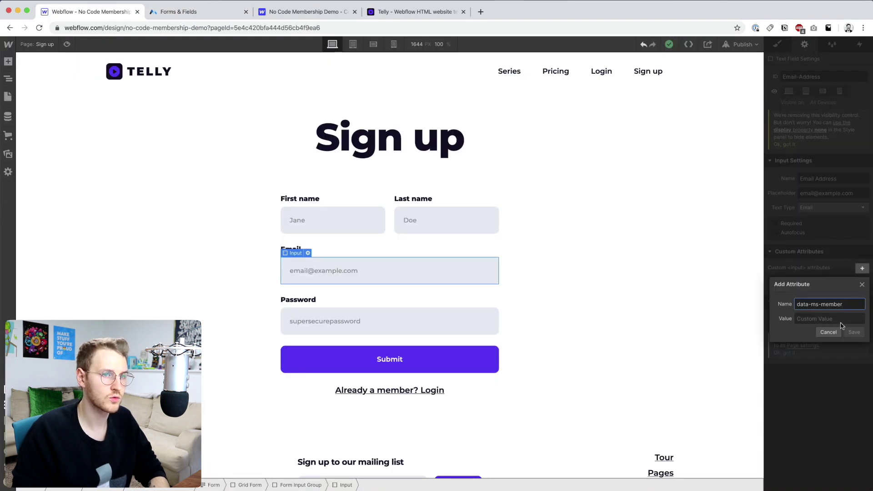
click(841, 322)
key(super+v)
click(854, 332)
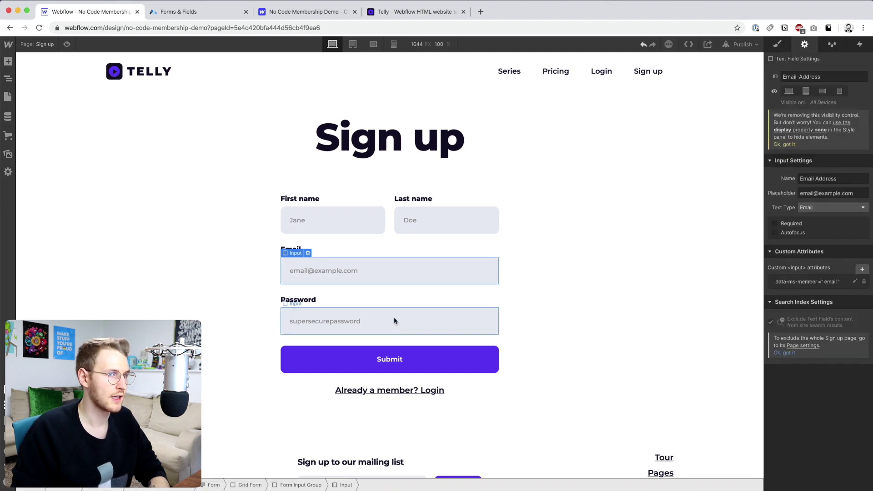
- Give the Password input the attribute data-ms-member = password
click(394, 321)
key(super+2)
click(250, 257)
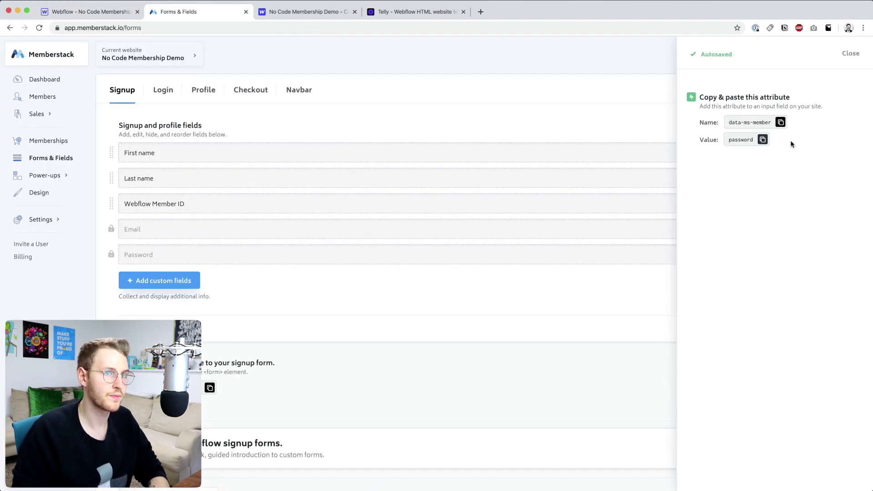
click(781, 123)
key(super+1)
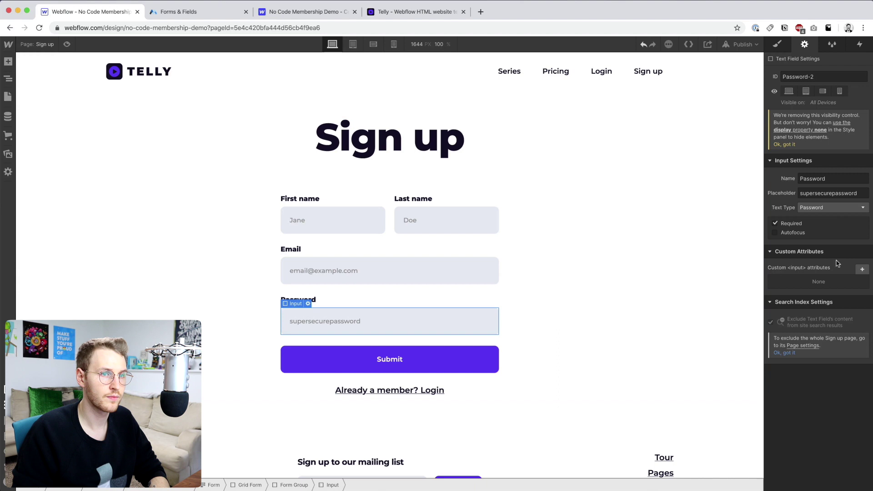
click(859, 269)
key(super+v)
key(super+2)
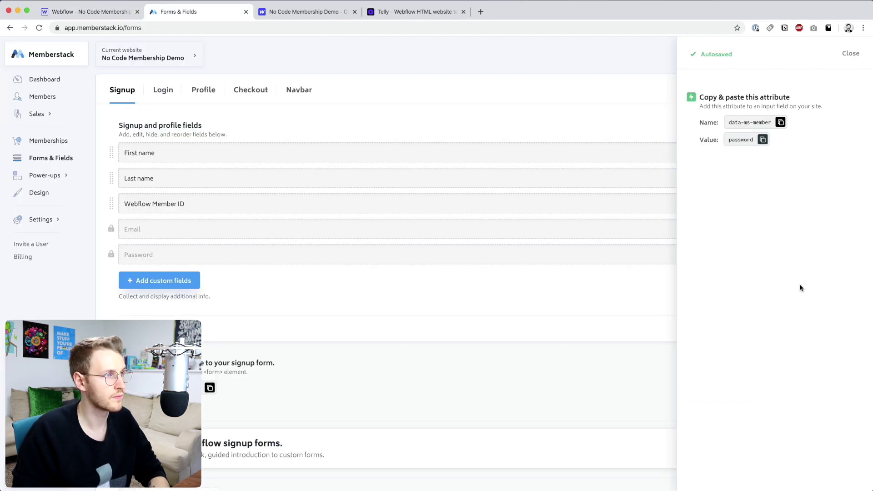
click(763, 140)
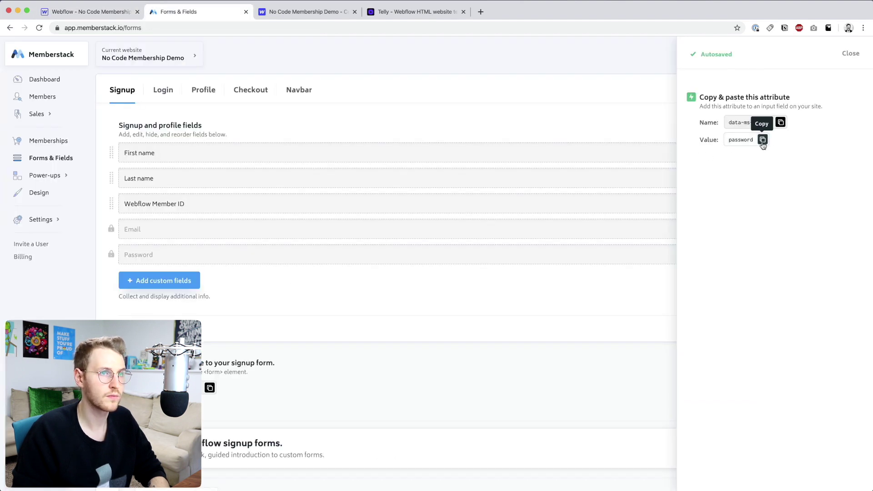
key(super+1)
click(819, 319)
key(super+v)
click(854, 333)
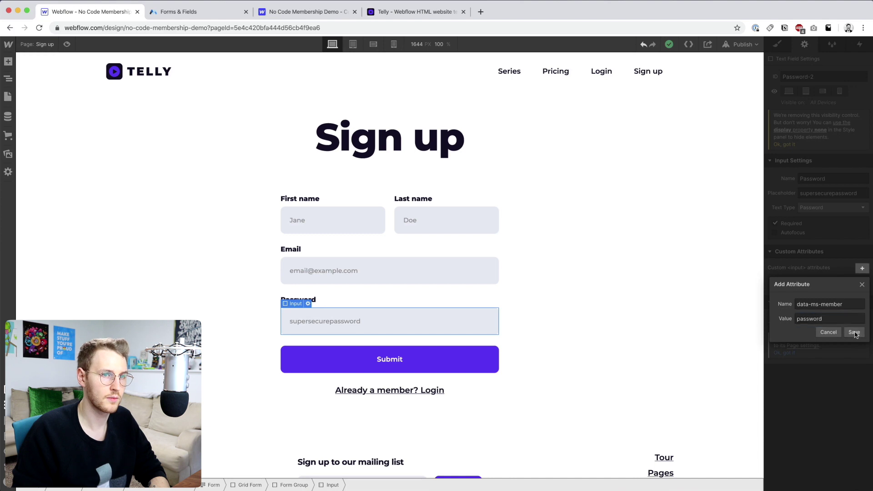
- Publish the Webflow site to its webflow.io domain
click(714, 126)
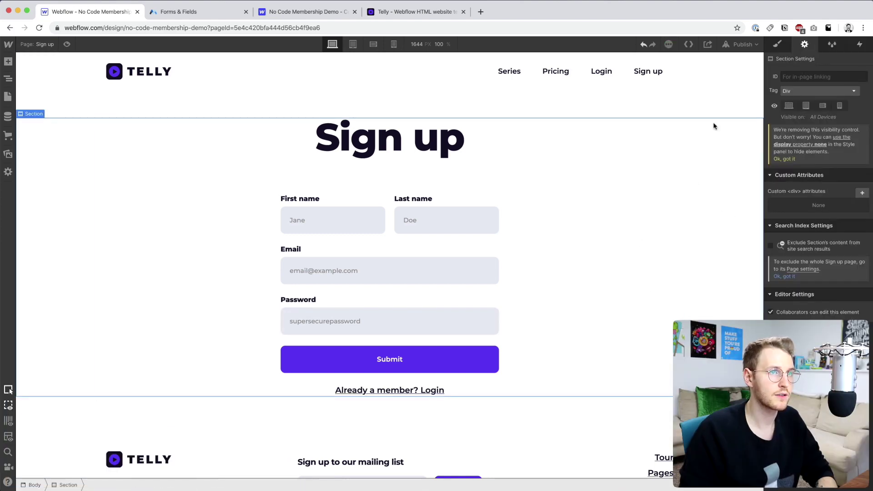
click(743, 44)
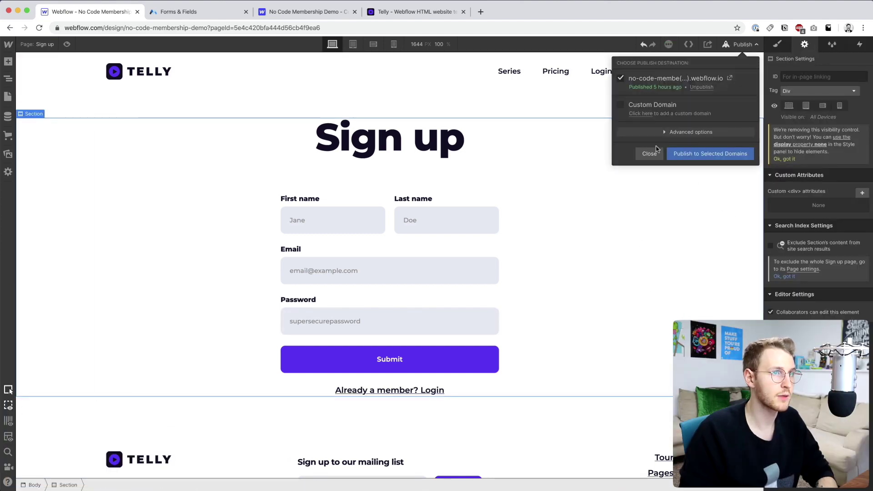
click(703, 155)
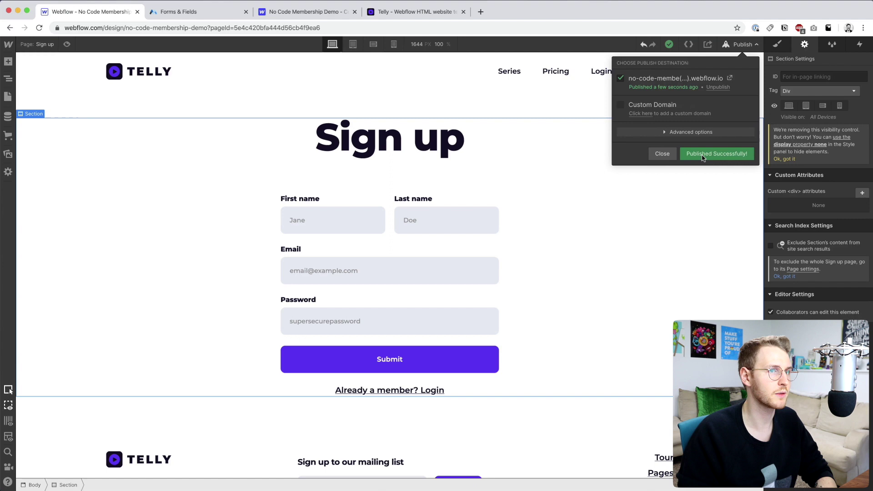
click(182, 12)
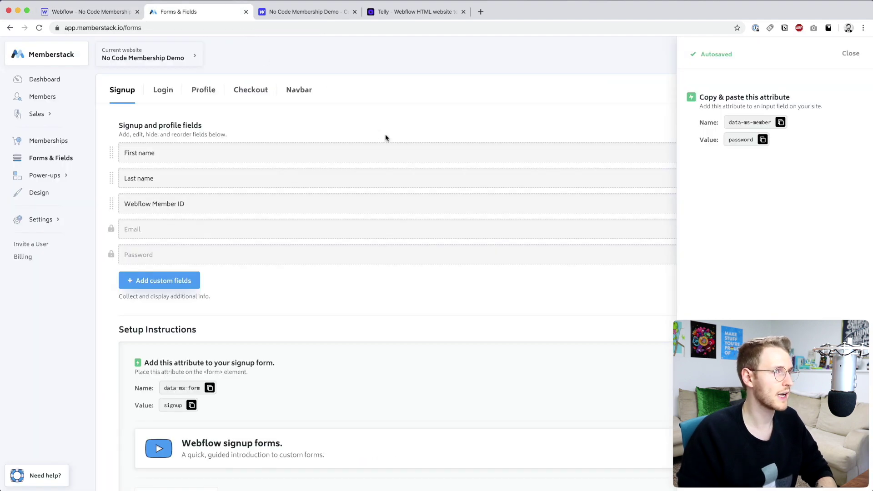
click(851, 53)
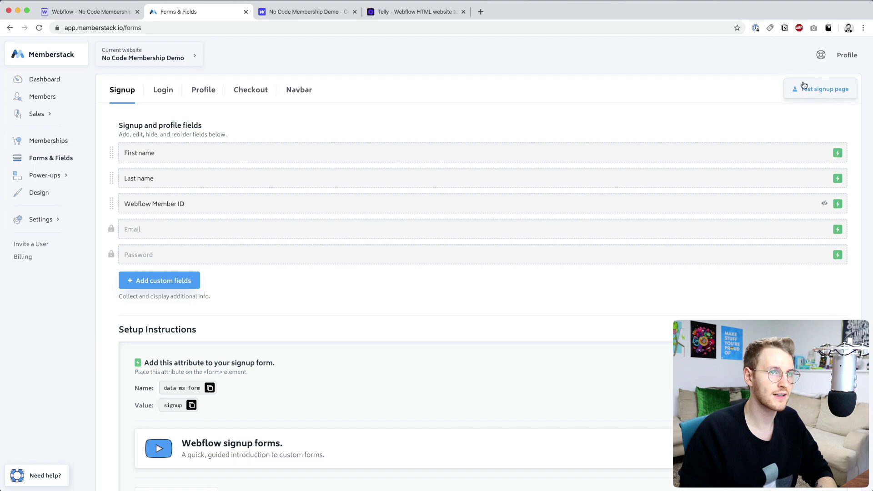
click(828, 92)
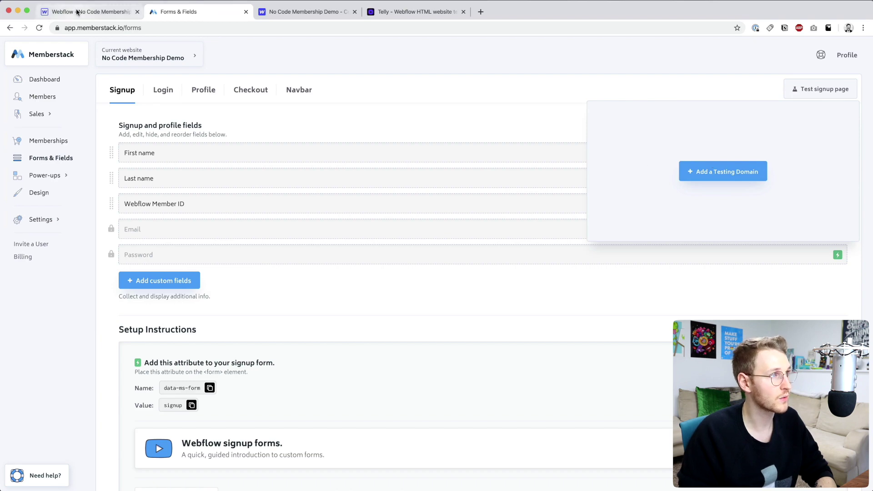
click(401, 11)
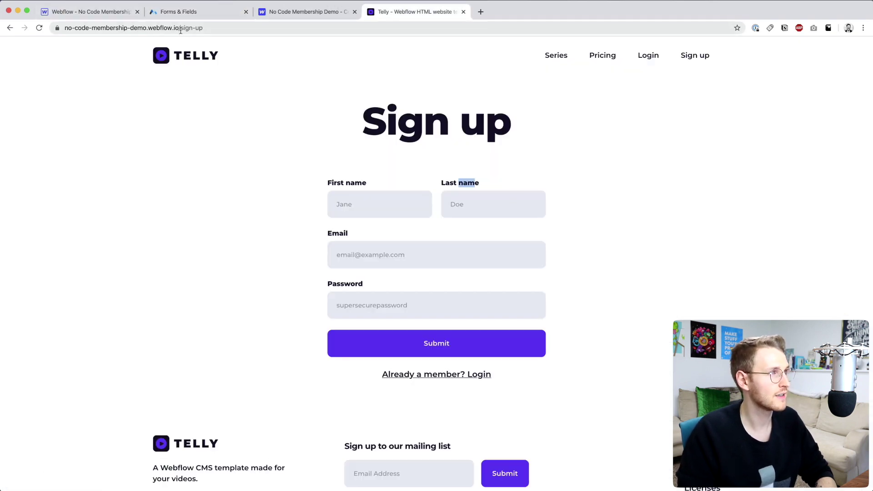
drag(64, 28, 178, 26)
key(super+1)
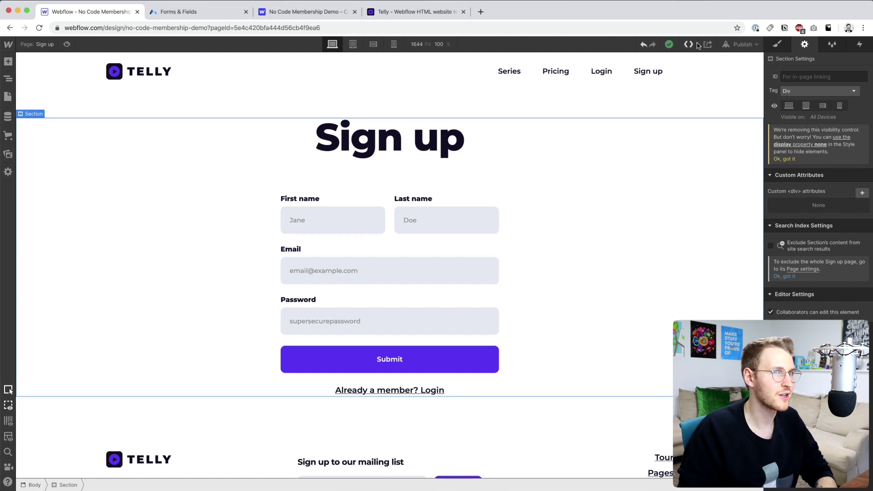
key(super+2)
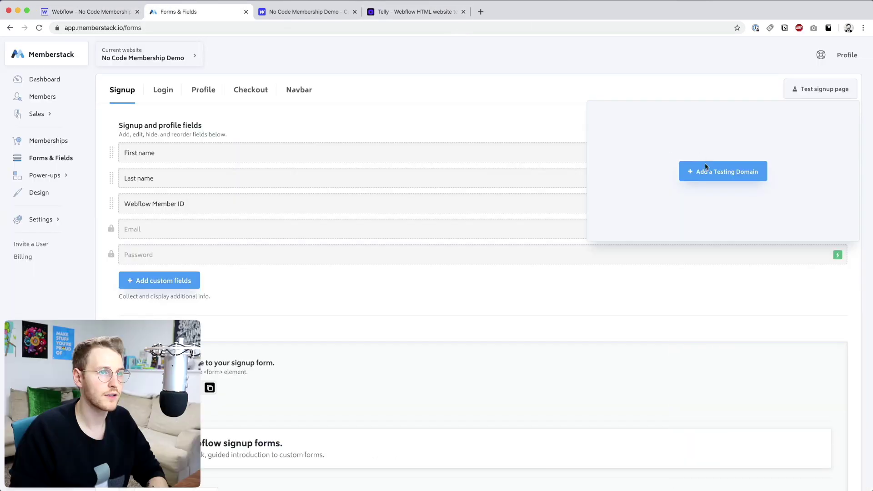
click(705, 169)
key(super+v)
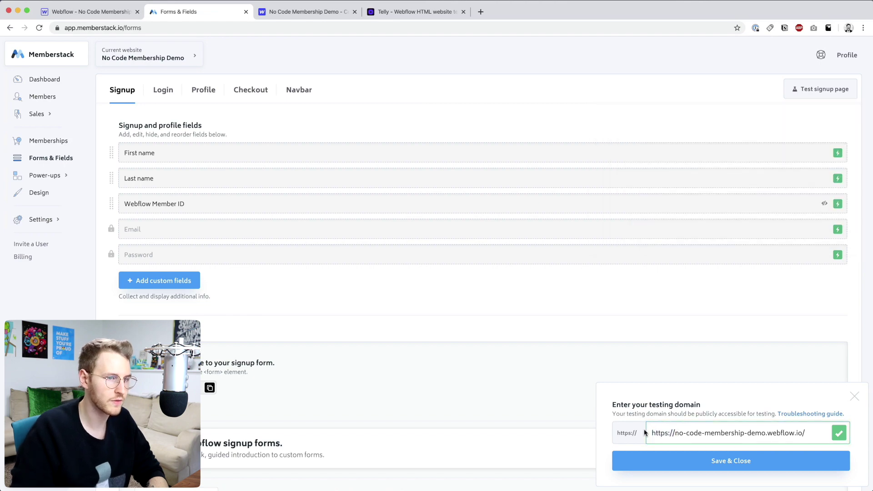
drag(675, 433, 653, 433)
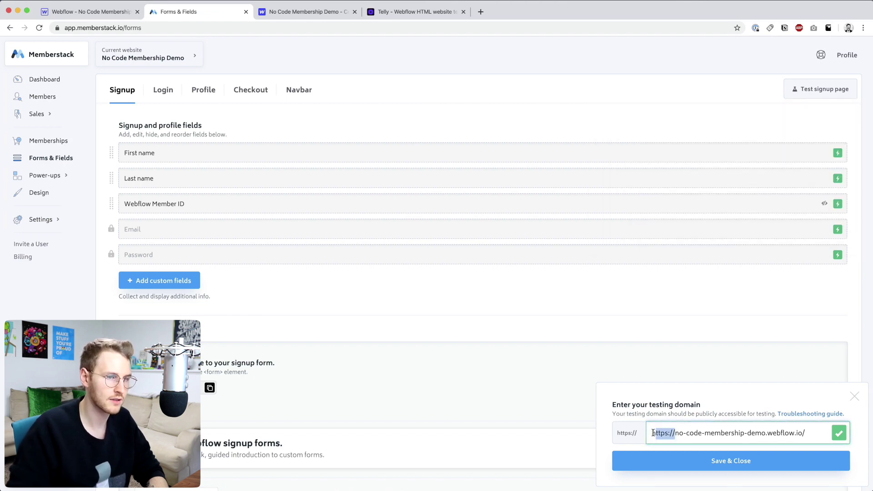
key(BackSpace)
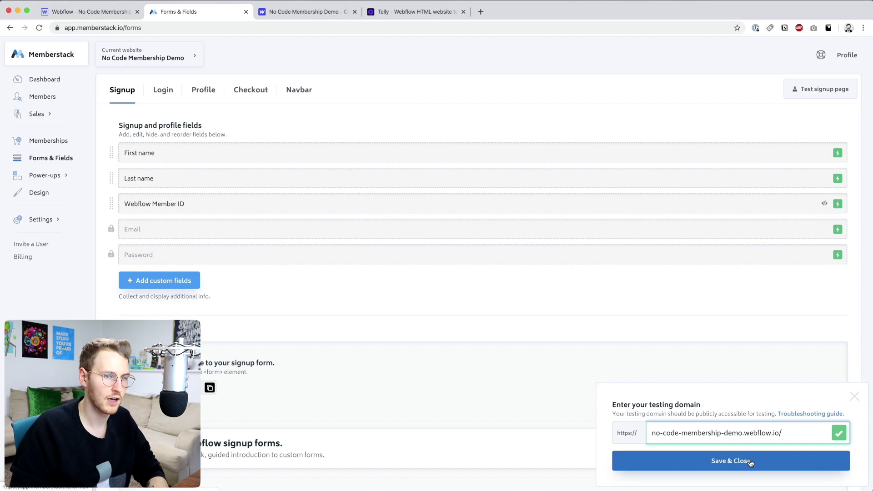
click(751, 462)
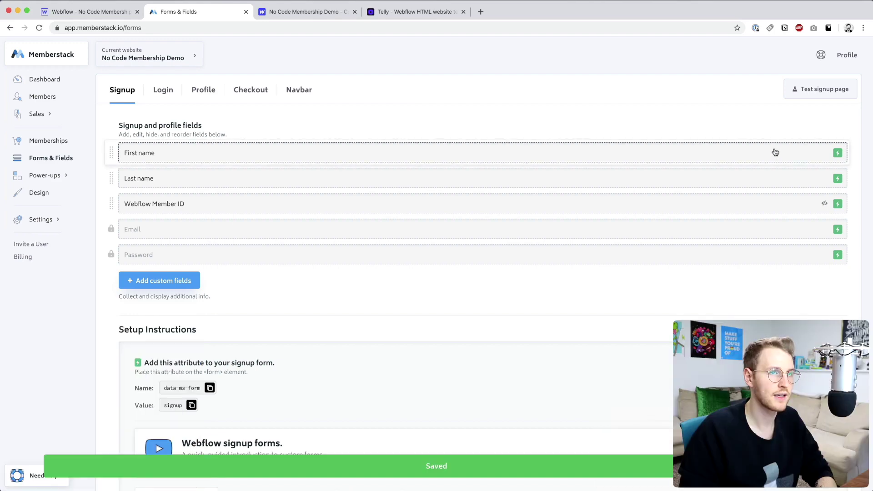
- Test the live signup page: every check passes except Webflow Member ID; then close the results
click(813, 92)
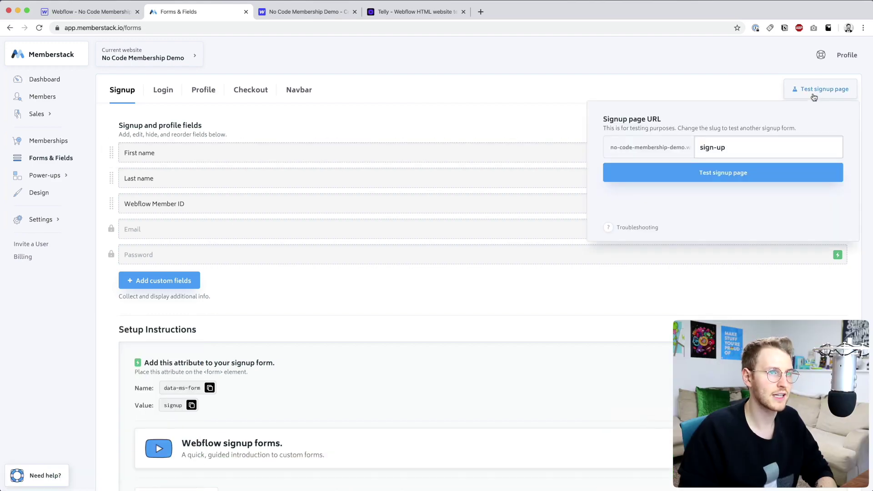
click(724, 173)
drag(64, 28, 201, 28)
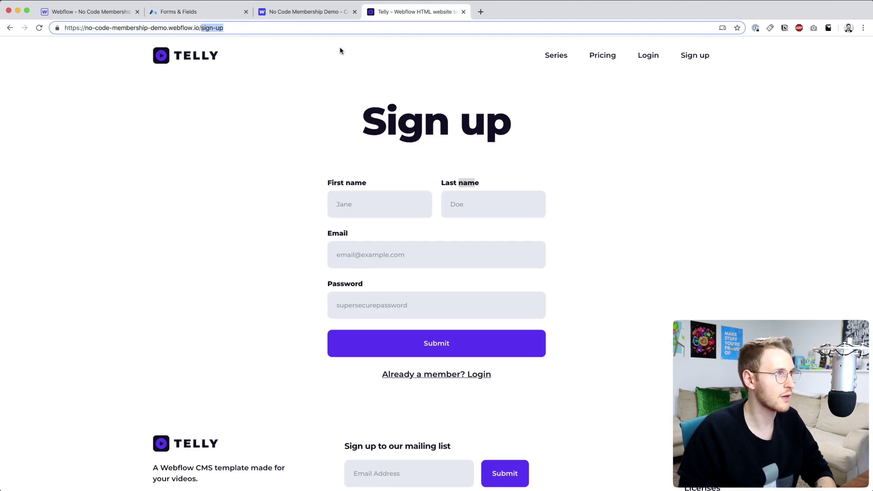
key(super+2)
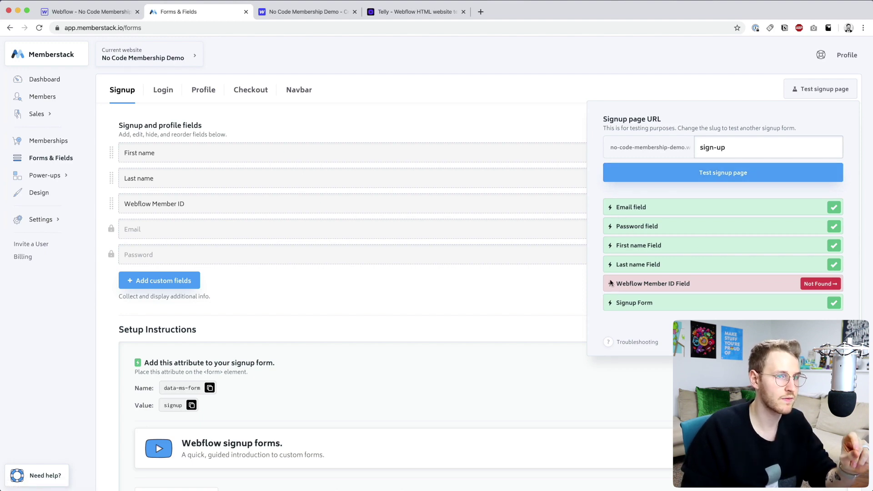
drag(611, 284, 696, 284)
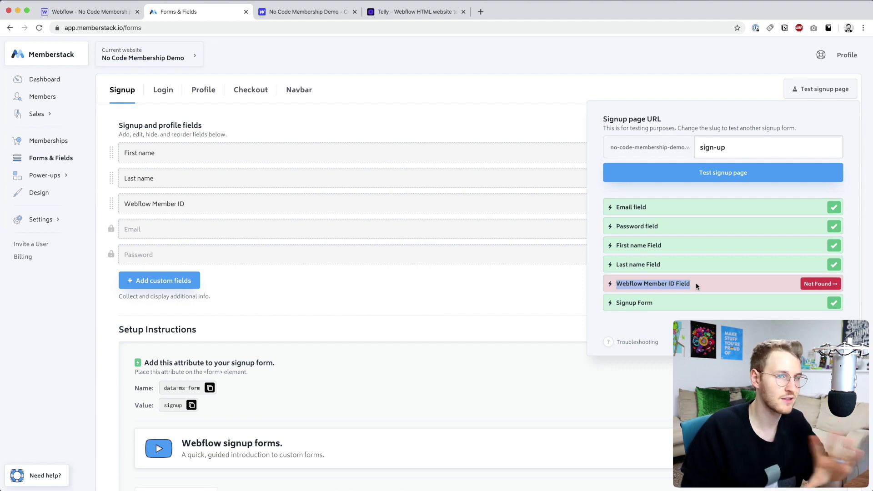
click(728, 332)
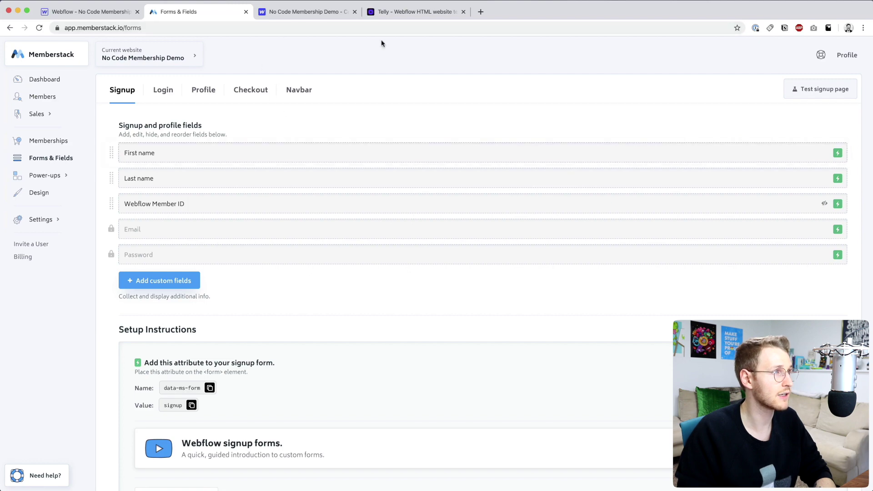
- Sign up a test member on the reloaded live page and confirm the $99.00 test payment
key(super+4)
key(super+r)
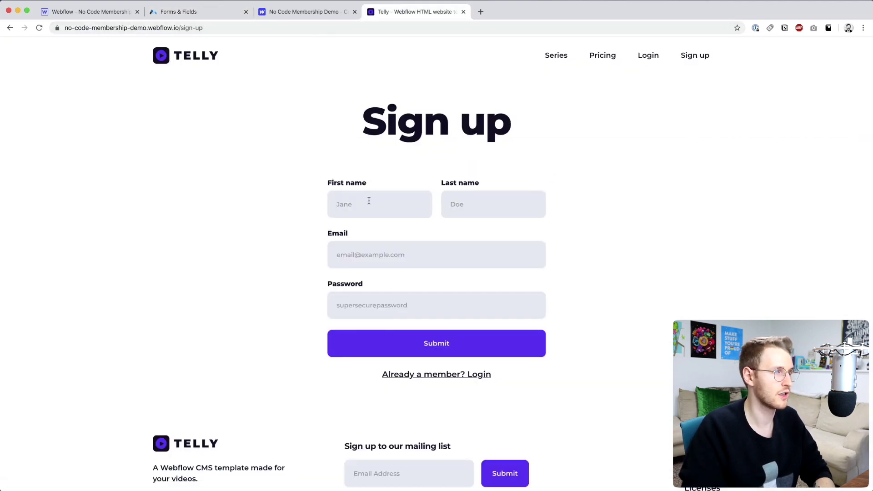
text(Mackenzie)
key(Tab)
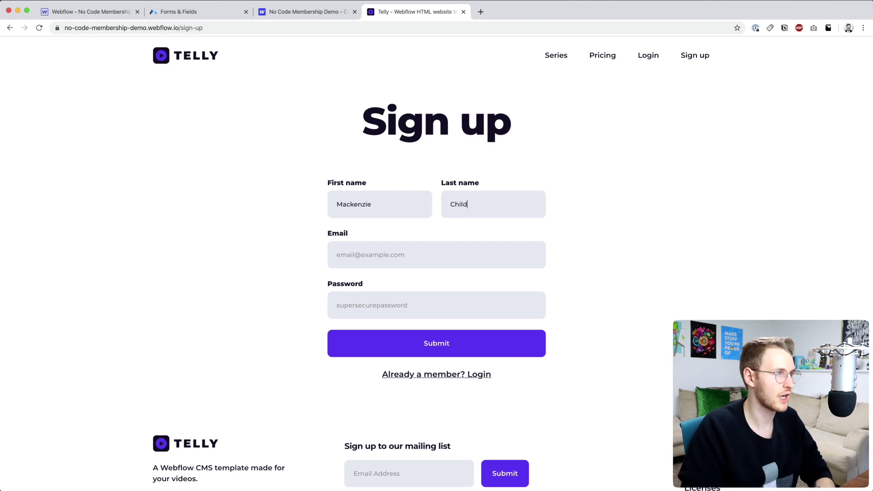
key(Tab)
text(test@)
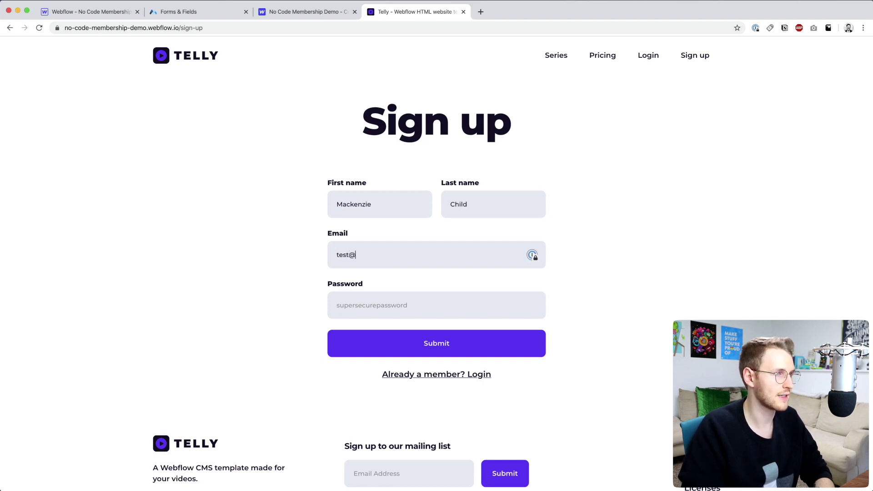
key(Tab)
text(s)
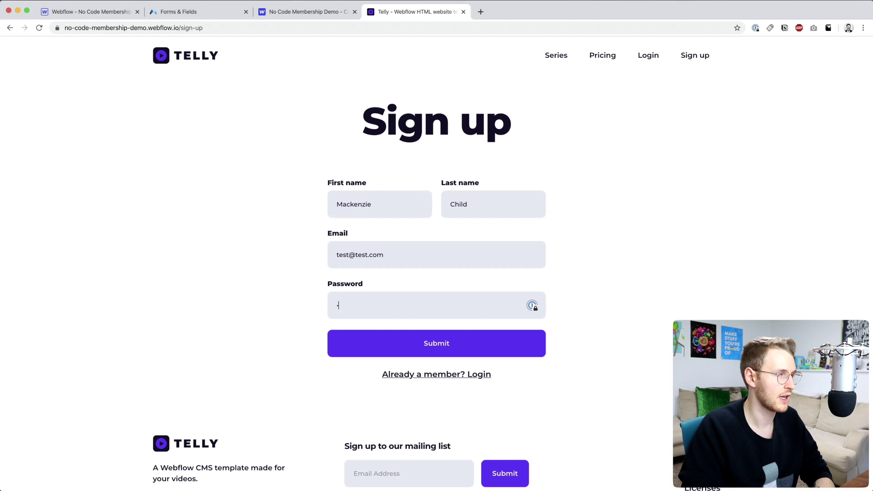
text(word)
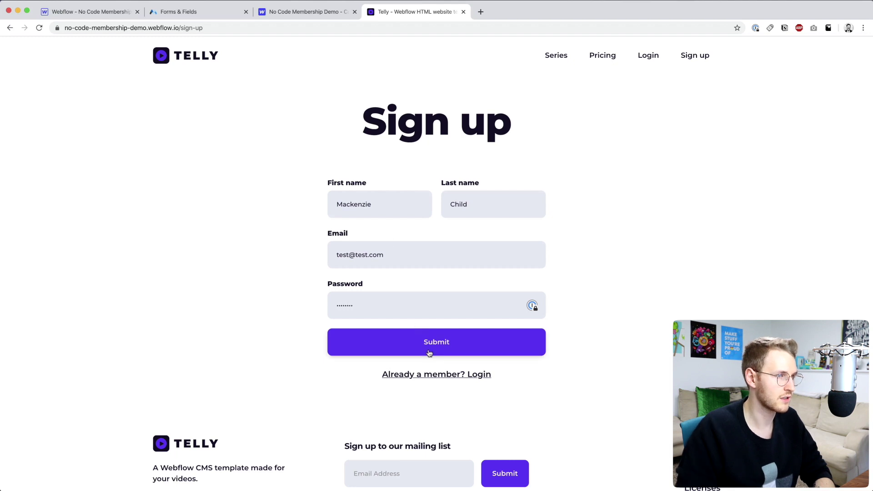
click(441, 345)
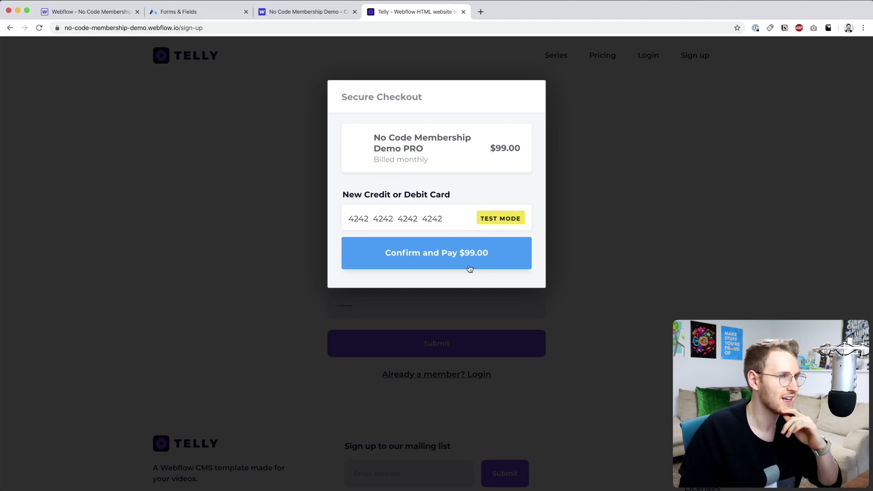
click(464, 253)
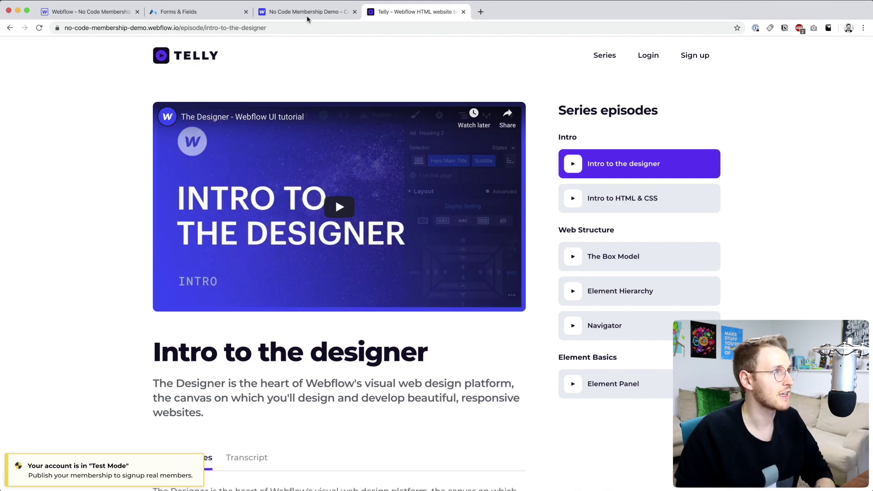
- Open the test member's profile under Members and check the stored first name, last name and email
click(207, 13)
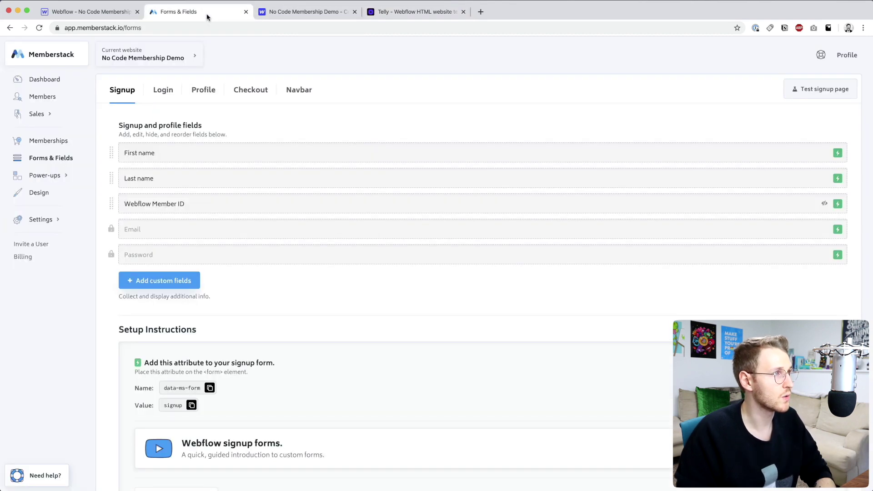
click(66, 98)
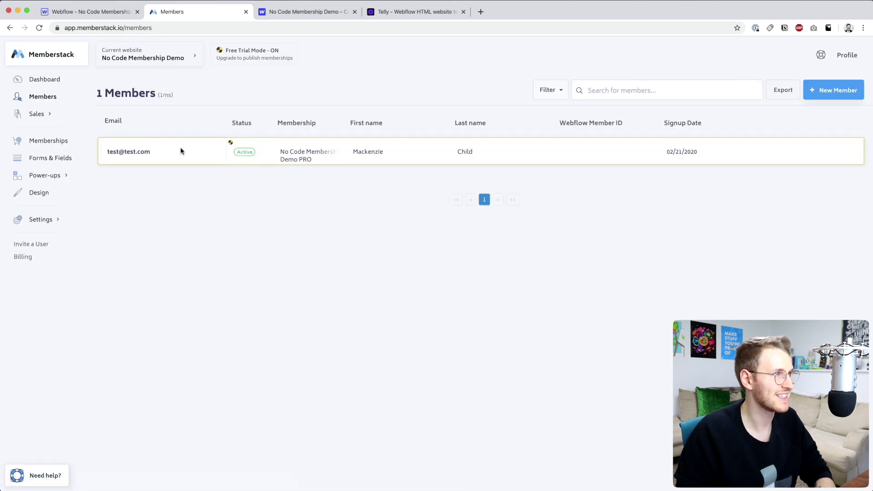
click(182, 152)
drag(329, 171, 285, 169)
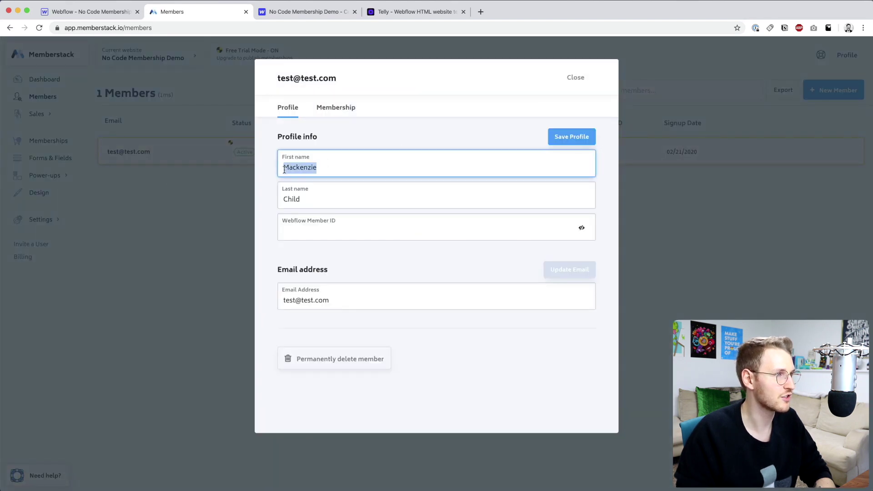
drag(302, 200, 269, 201)
drag(332, 299, 277, 297)
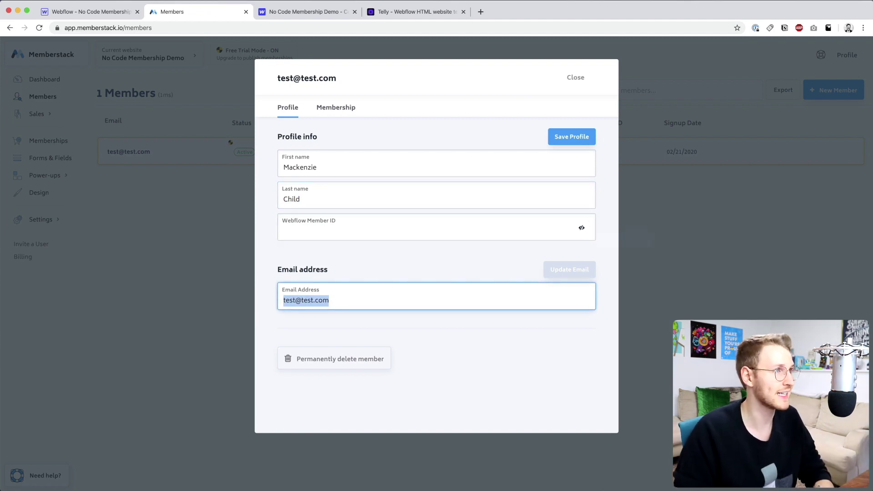
- Open Memberstack's Login form settings and copy the data-ms-form attribute name
key(Escape)
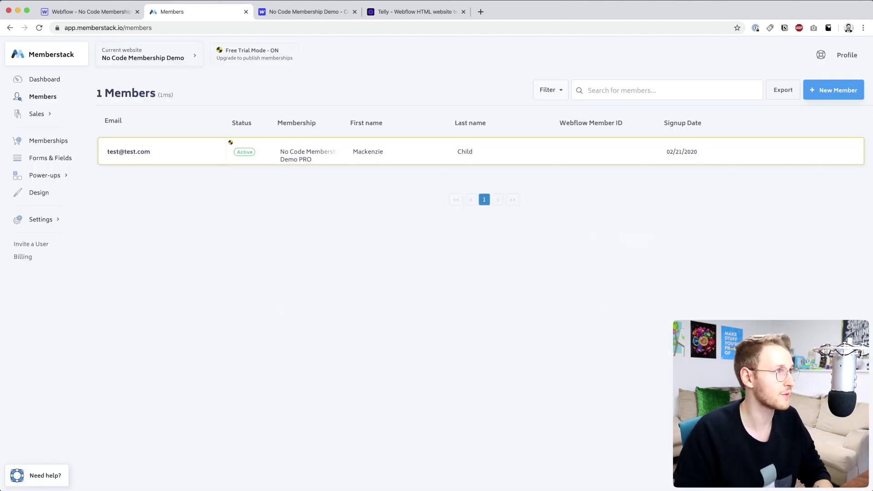
click(50, 158)
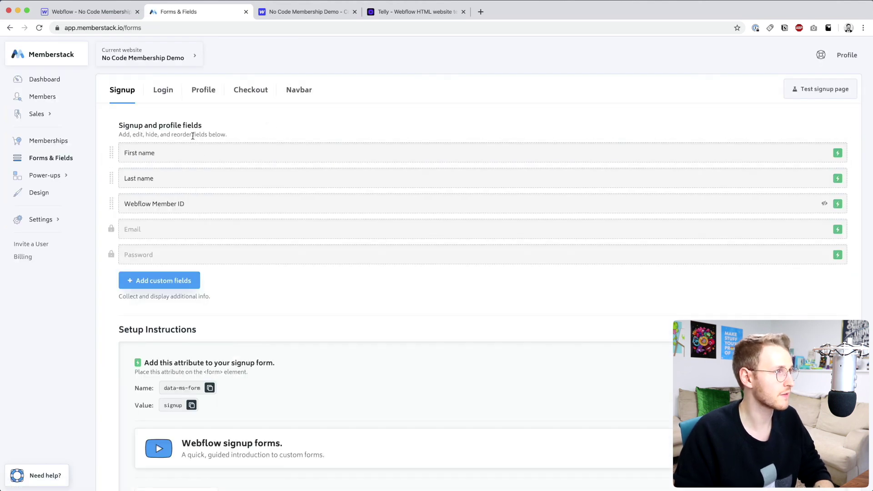
click(163, 91)
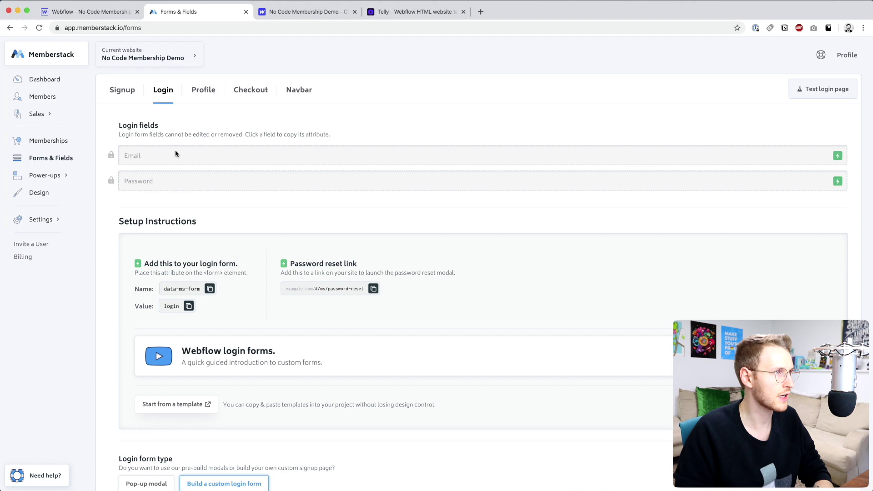
click(738, 159)
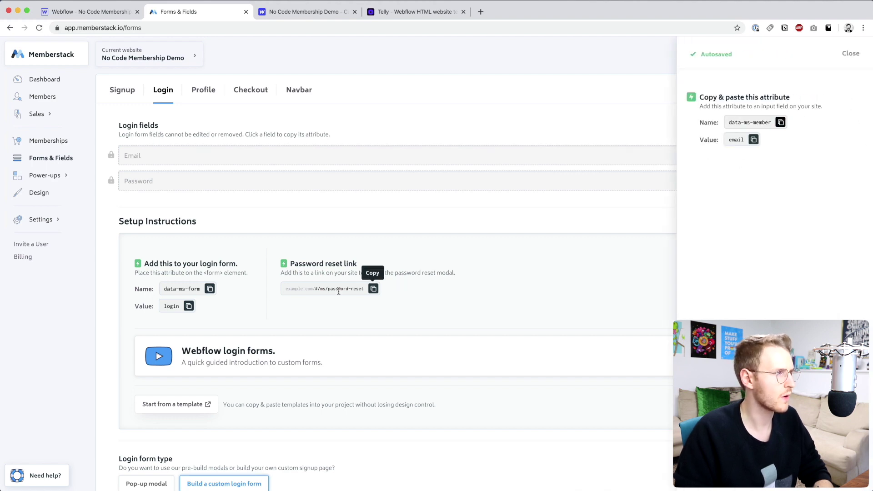
drag(145, 268, 195, 263)
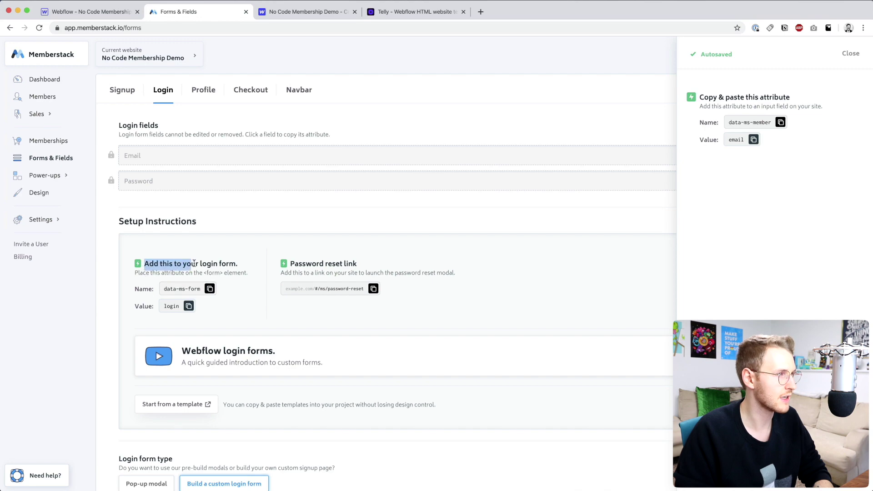
click(210, 290)
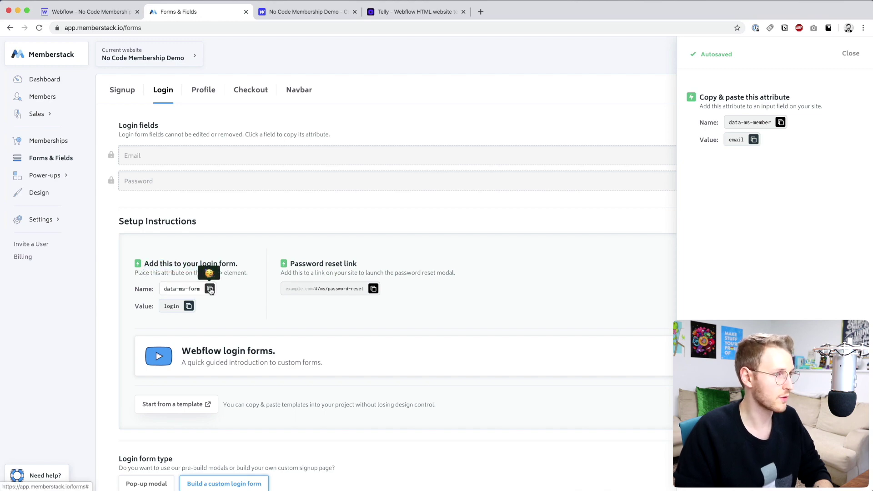
key(ctrl+shift+Tab)
- On the Login page, give the login form the custom attribute data-ms-form = login
key(super+e)
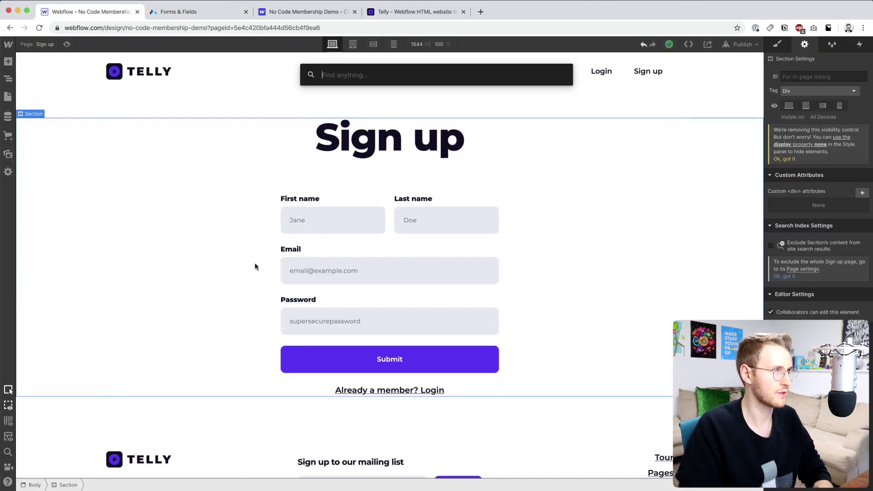
text(log)
key(Return)
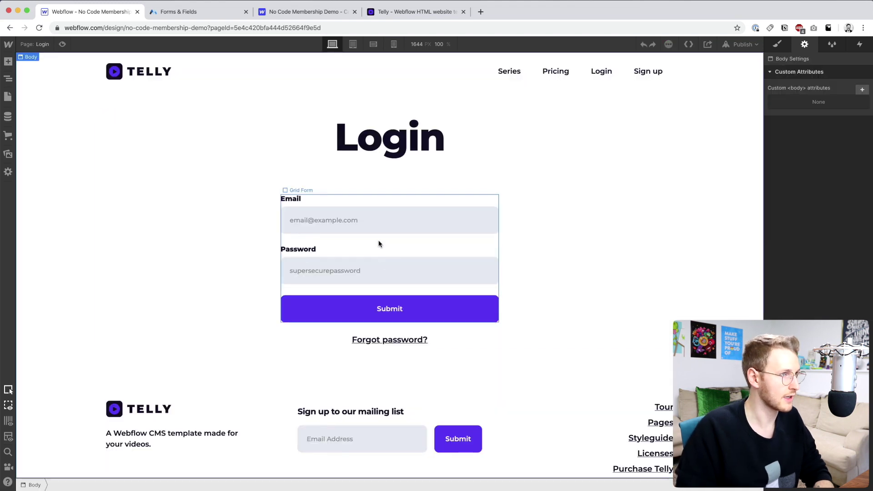
click(378, 244)
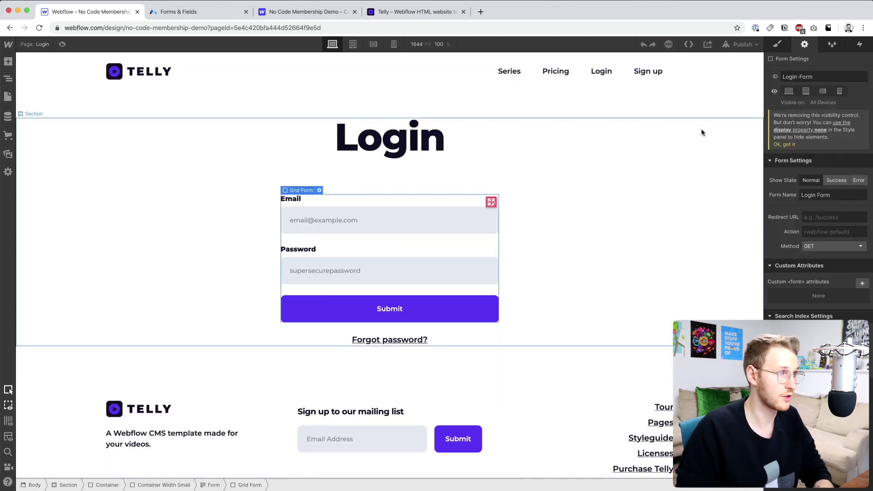
key(Up)
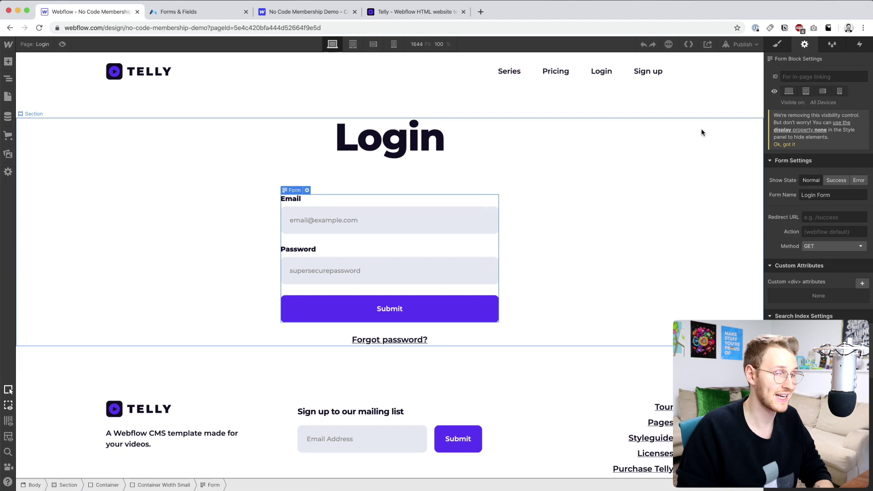
key(Down)
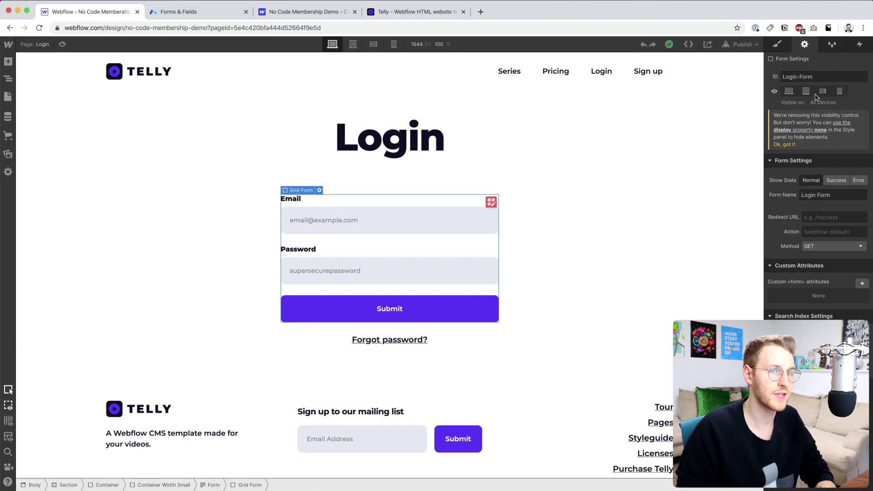
click(863, 284)
text(data-ms-form)
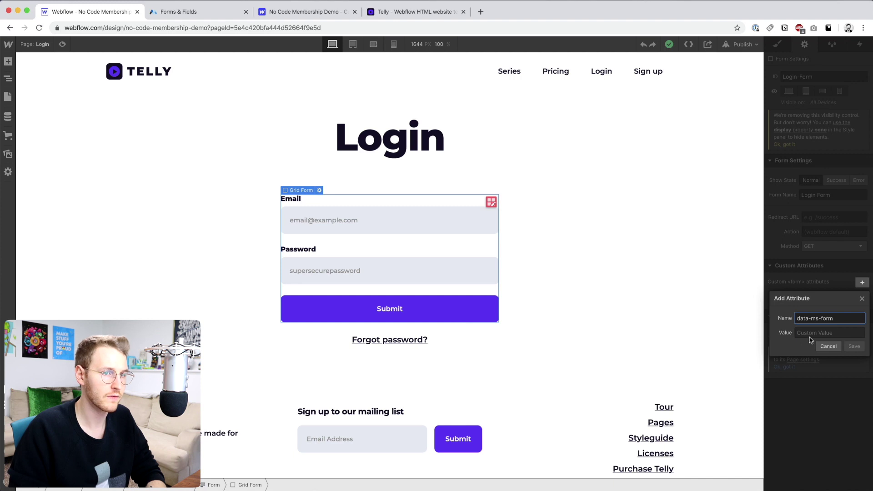
click(810, 335)
text(login)
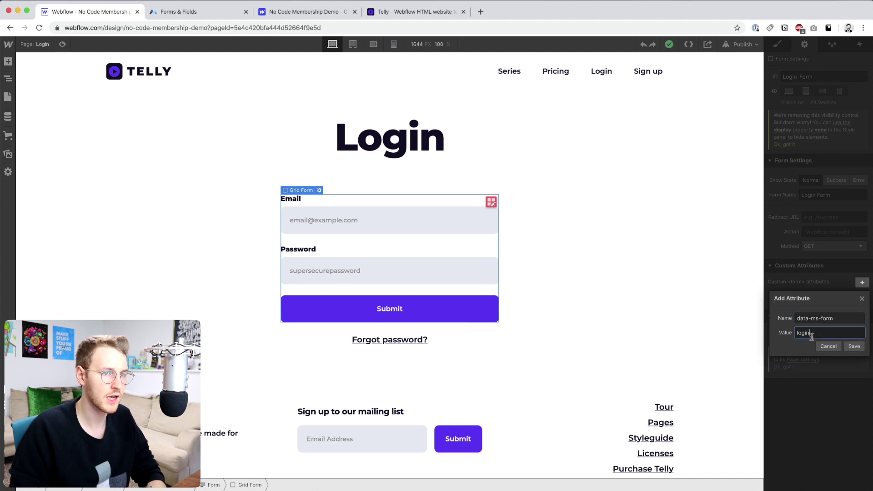
click(855, 346)
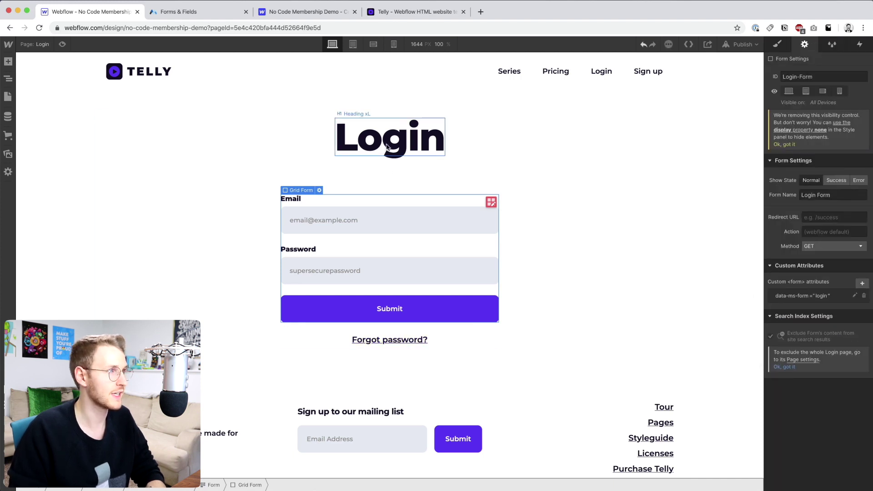
- Copy Memberstack's password reset link and point Forgot password? to #/ms/password-reset
key(ctrl+Tab)
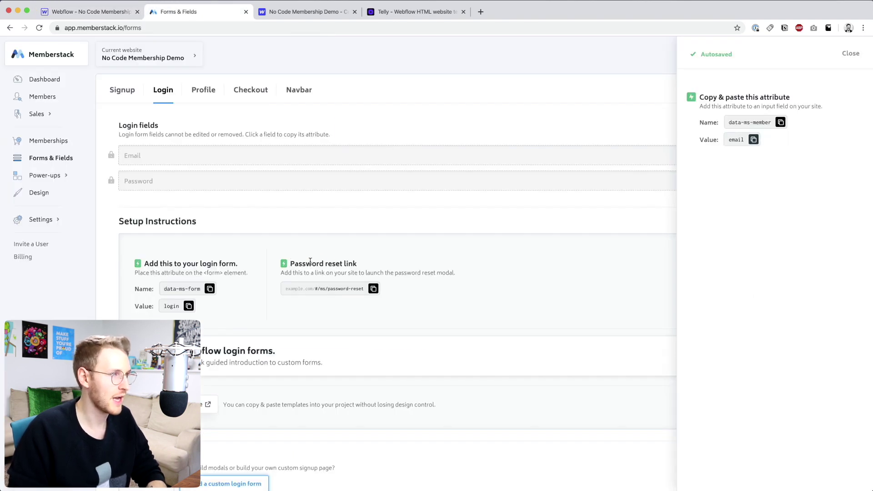
triple_click(311, 262)
click(296, 281)
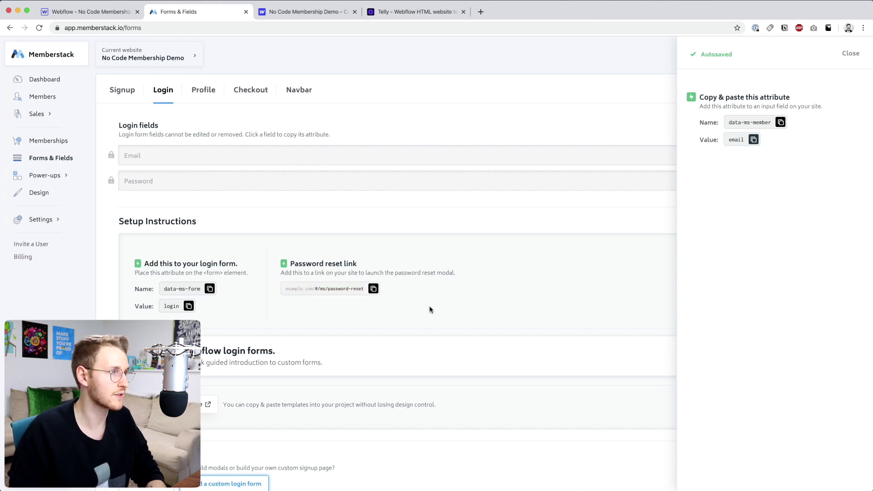
click(373, 289)
key(super+1)
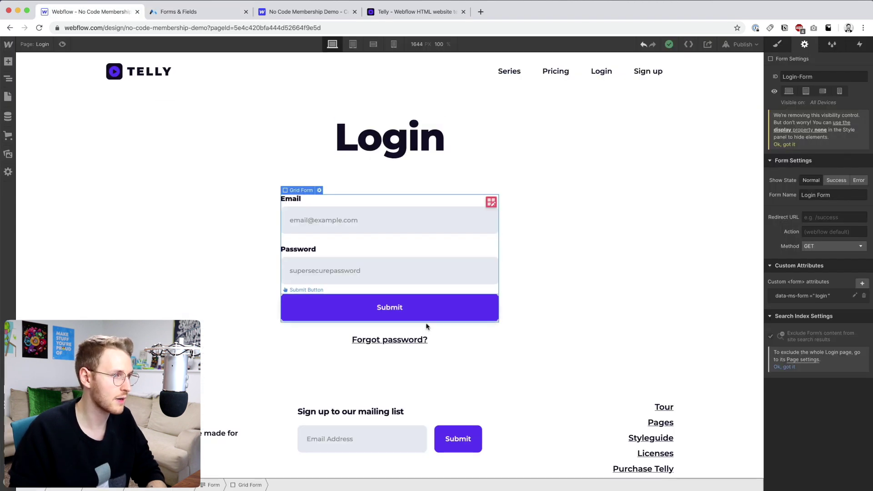
click(411, 343)
click(797, 195)
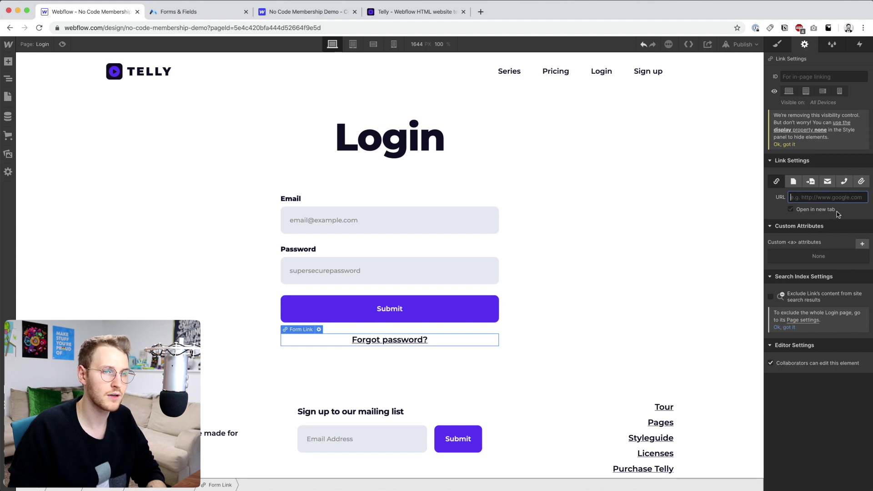
key(super+v)
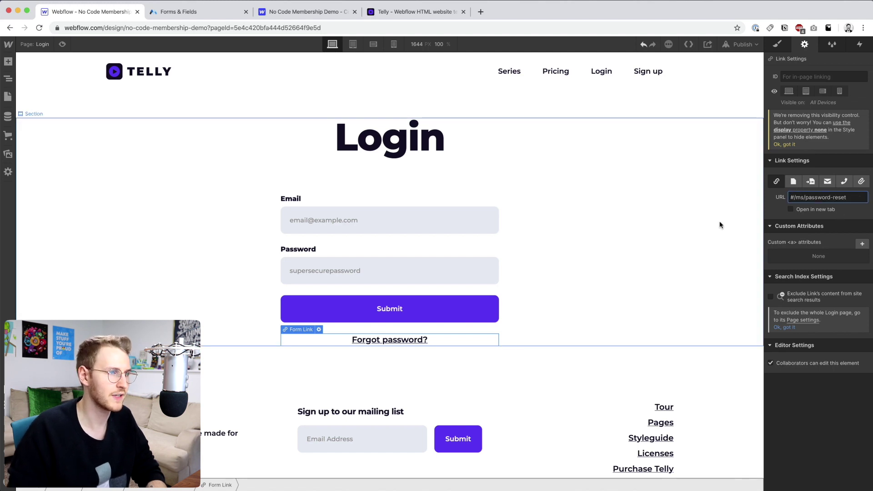
click(599, 247)
- Add the attribute data-ms-member = email to the login Email input
click(468, 213)
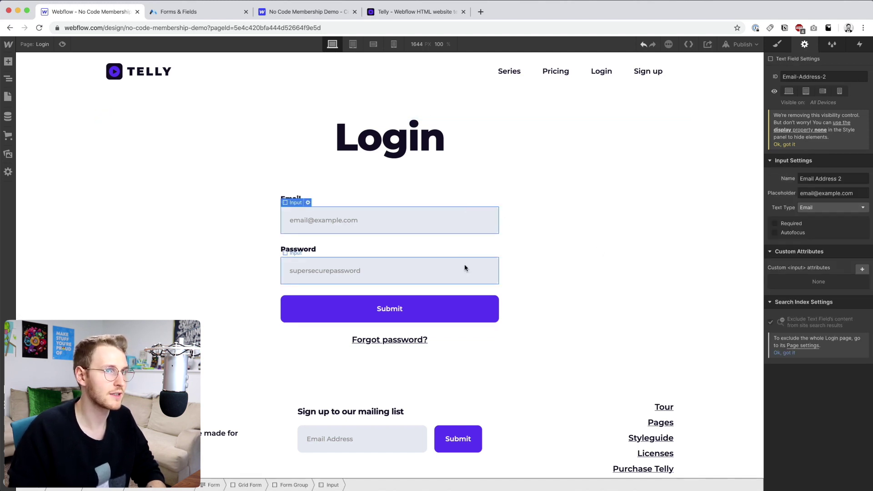
key(ctrl+Tab)
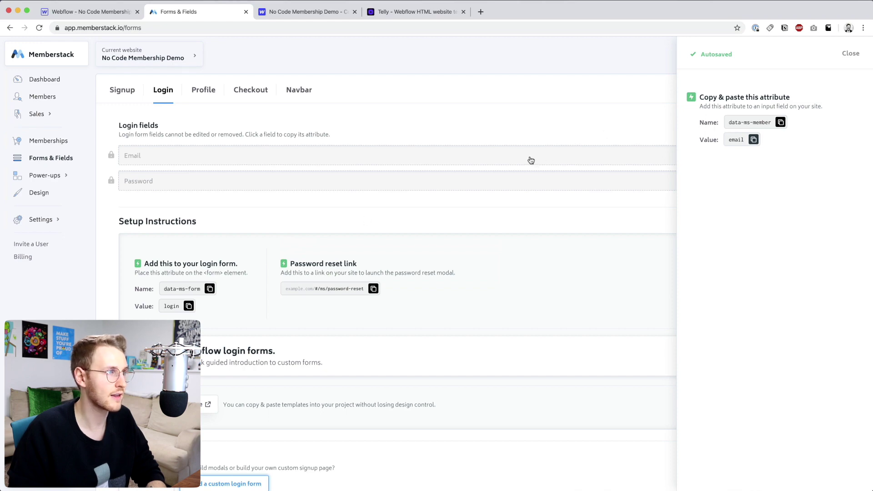
click(781, 122)
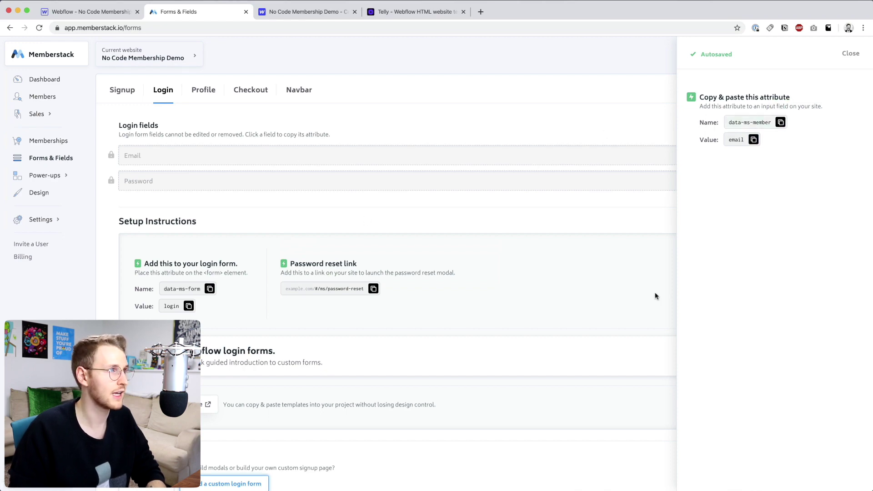
key(ctrl+shift+Tab)
click(862, 268)
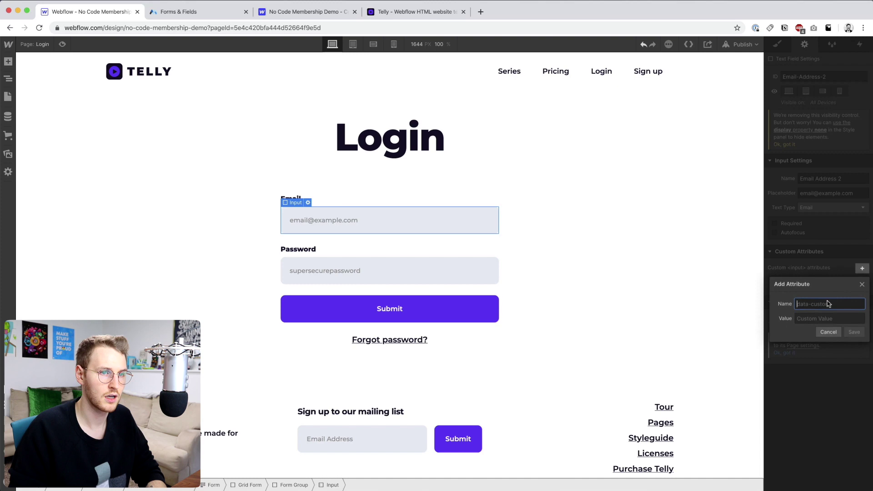
key(super+v)
key(Tab)
text(e)
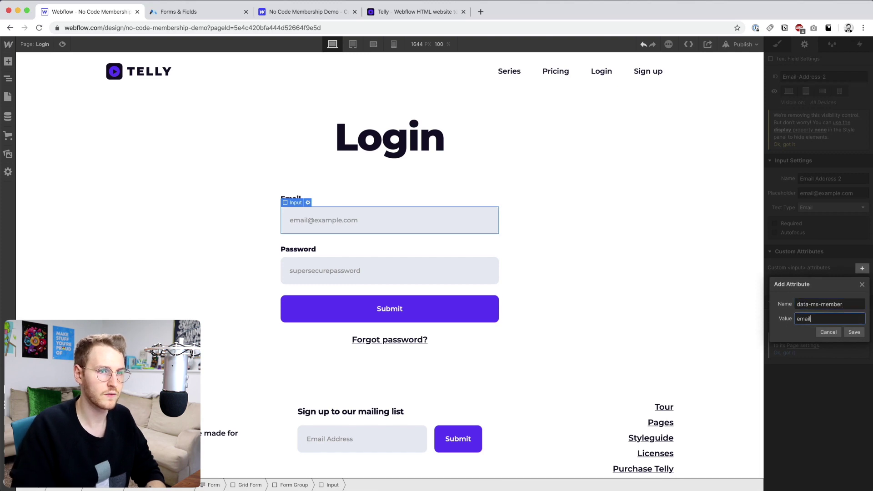
text(mail)
click(854, 333)
- Add the attribute data-ms-member = password to the login Password input
key(ctrl+Tab)
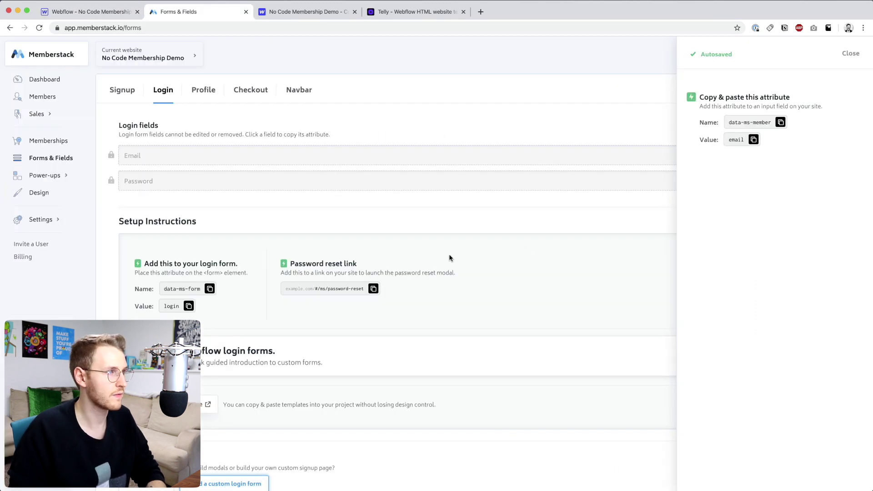
click(295, 181)
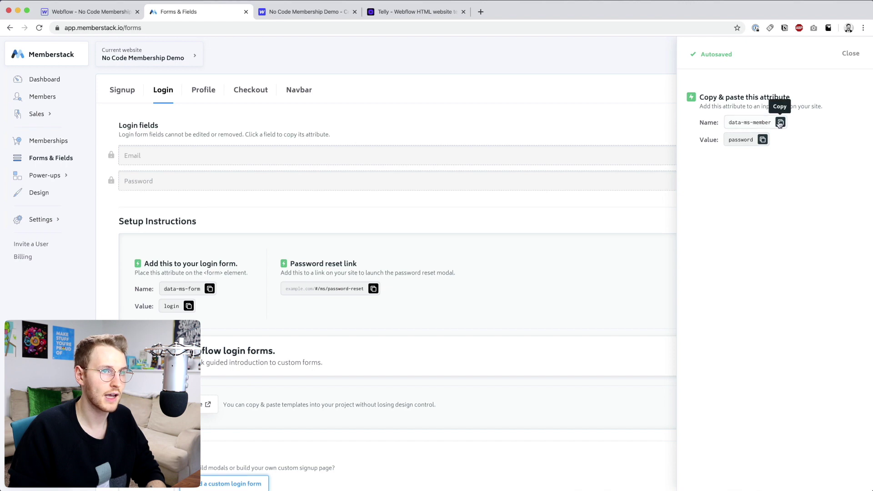
click(763, 140)
key(ctrl+shift+Tab)
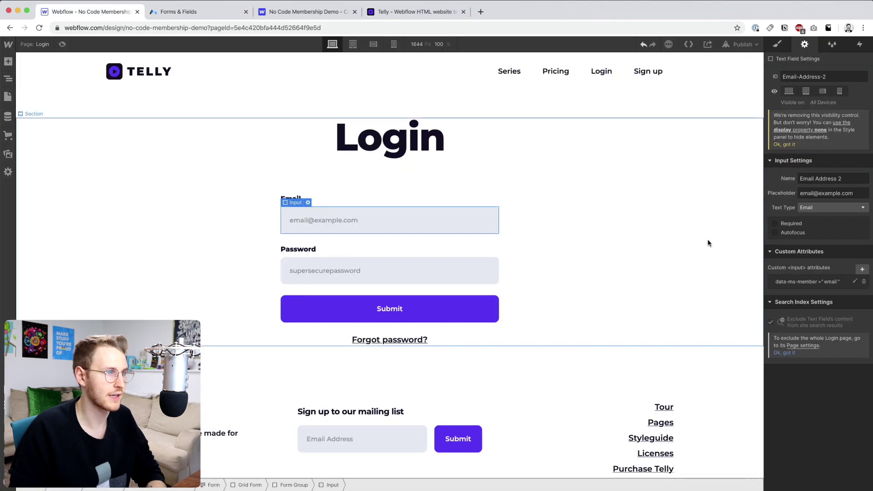
click(393, 265)
click(861, 270)
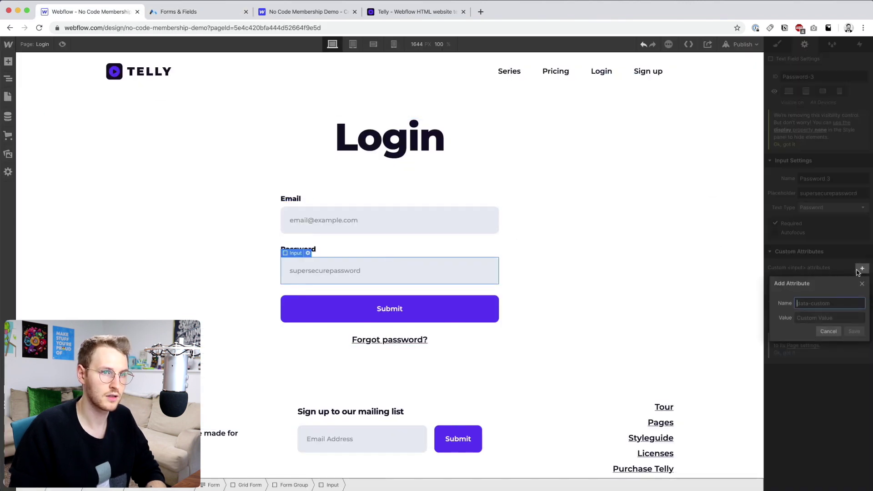
key(Tab)
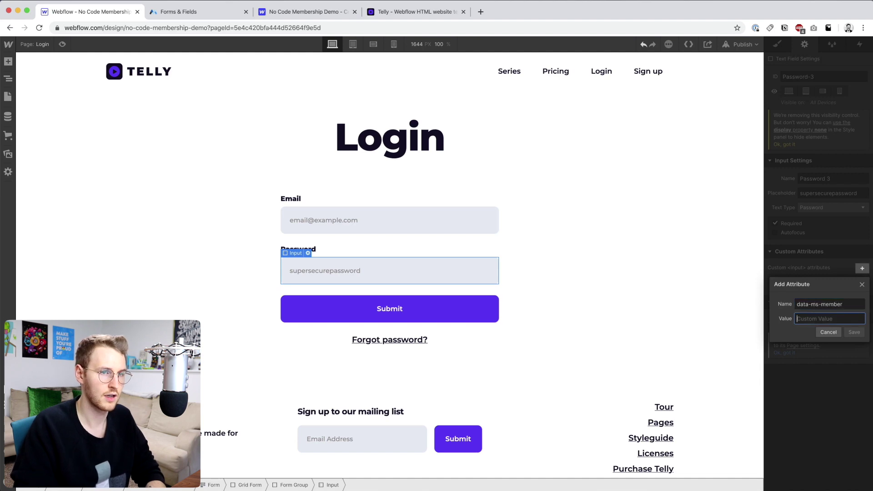
text(password)
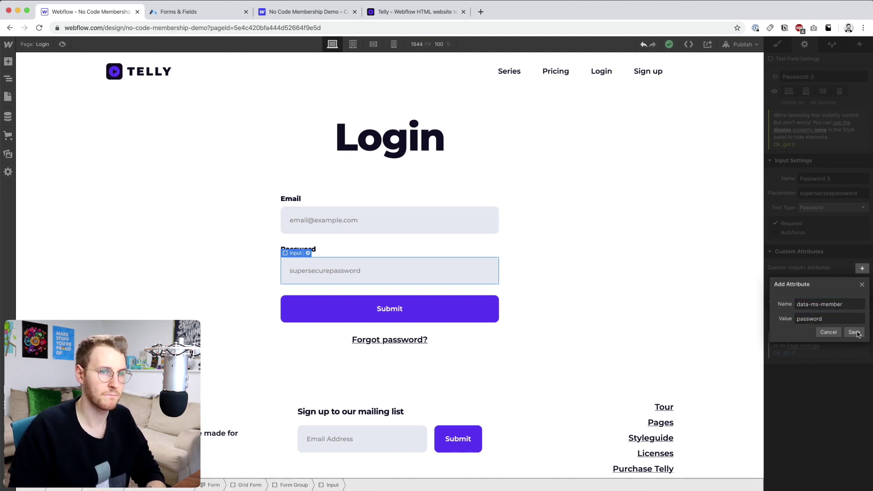
click(854, 332)
key(ctrl+Tab)
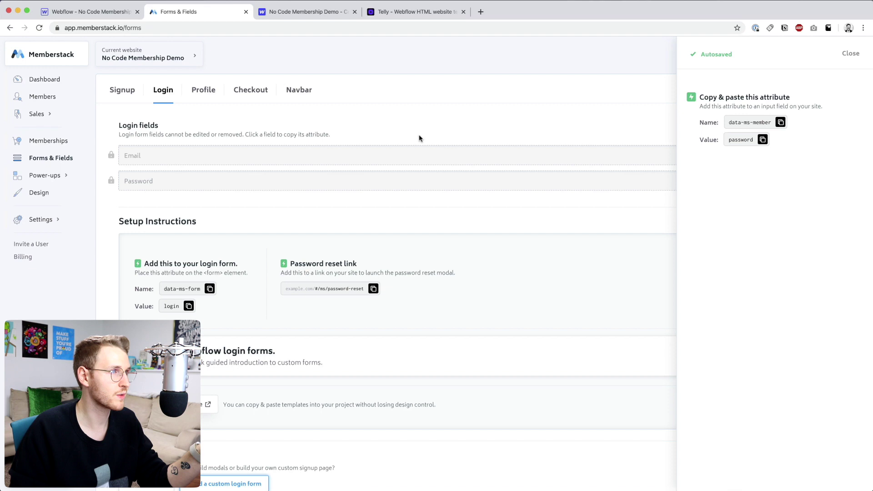
- Check Memberstack's navbar instructions, then duplicate the Sign up link inside the Header symbol
click(301, 93)
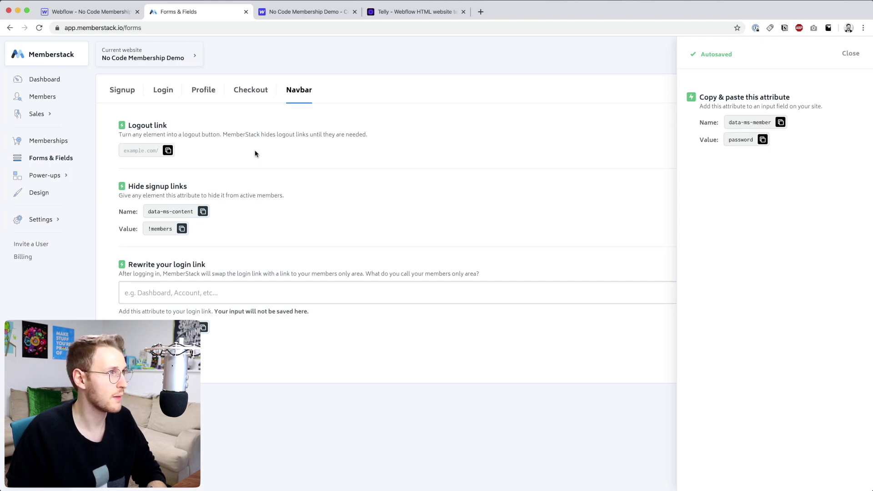
key(ctrl+shift+Tab)
click(645, 78)
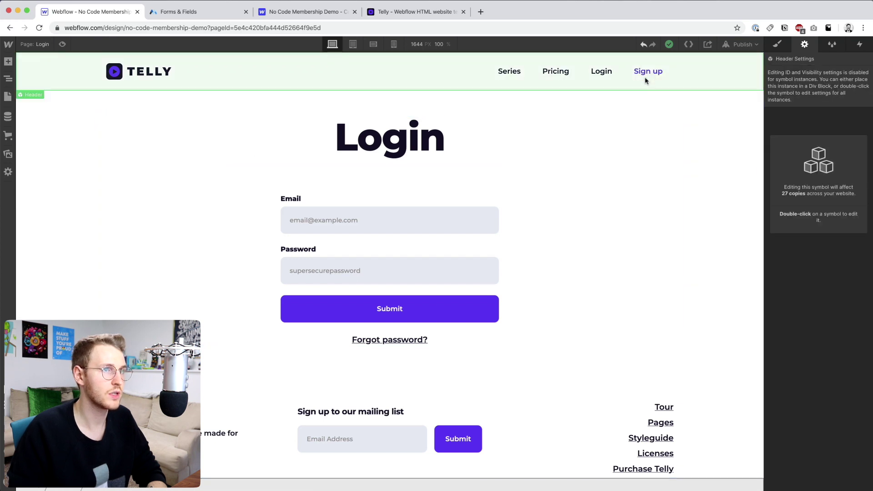
double_click(645, 78)
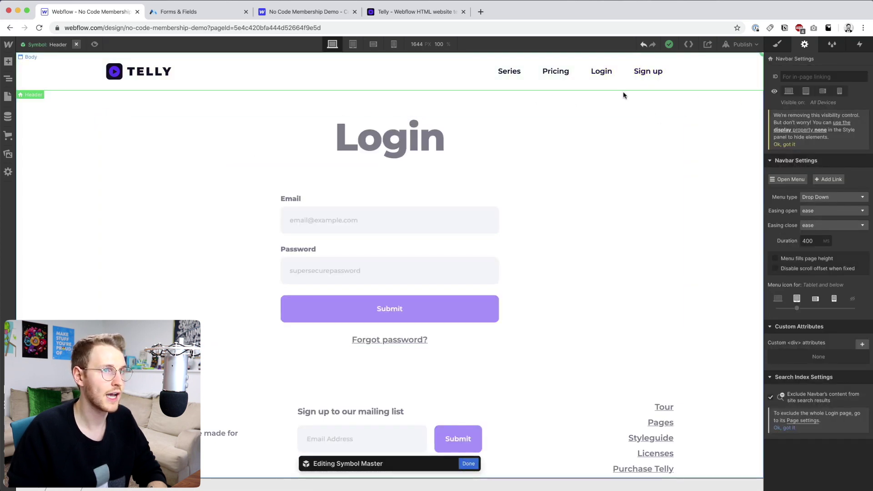
right_click(646, 79)
click(665, 167)
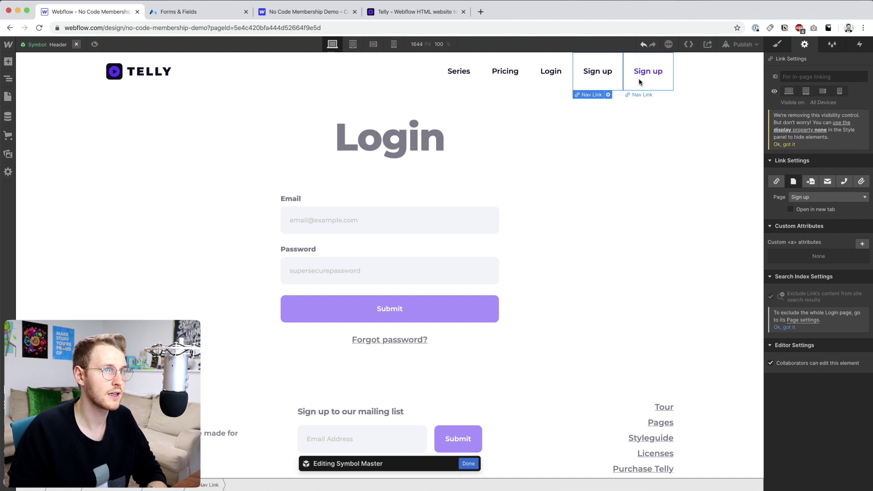
- Rename the duplicated link to 'Log out' and set its URL to #/ms/logout
double_click(641, 78)
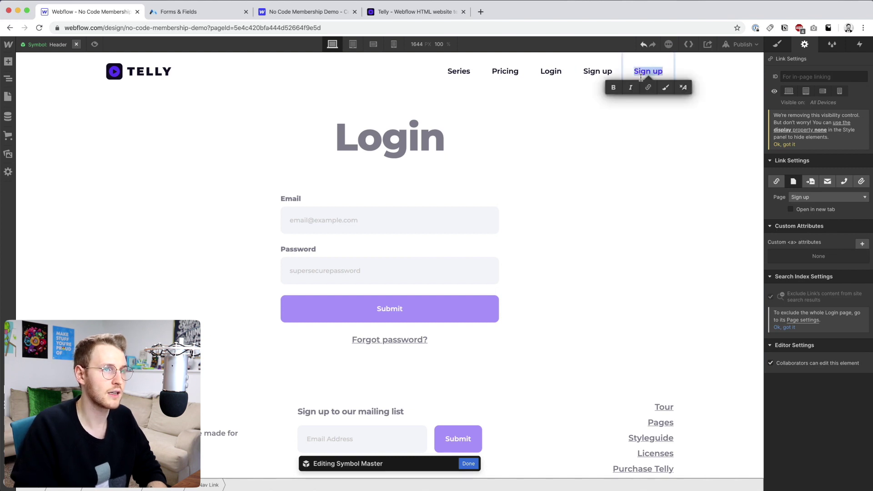
text(Log out)
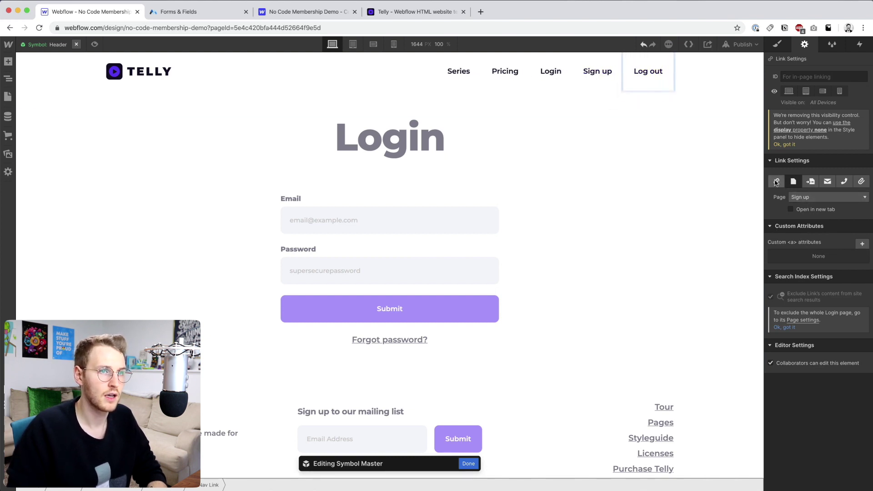
click(776, 182)
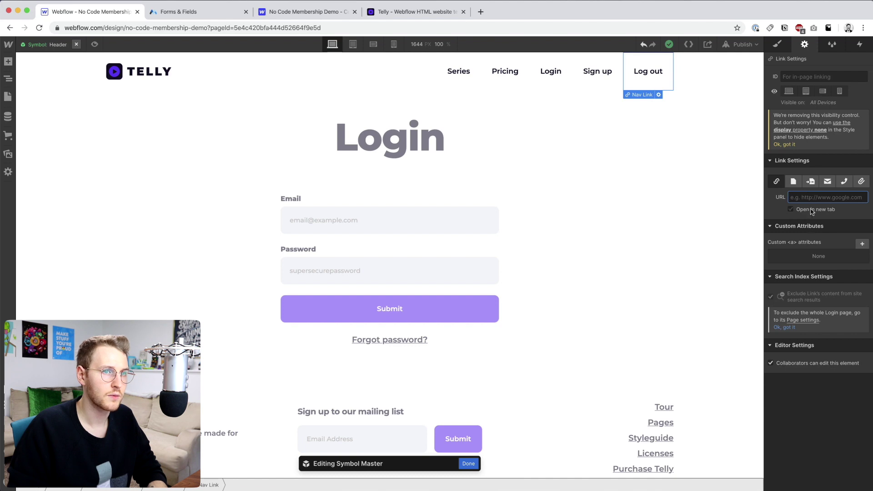
key(super+v)
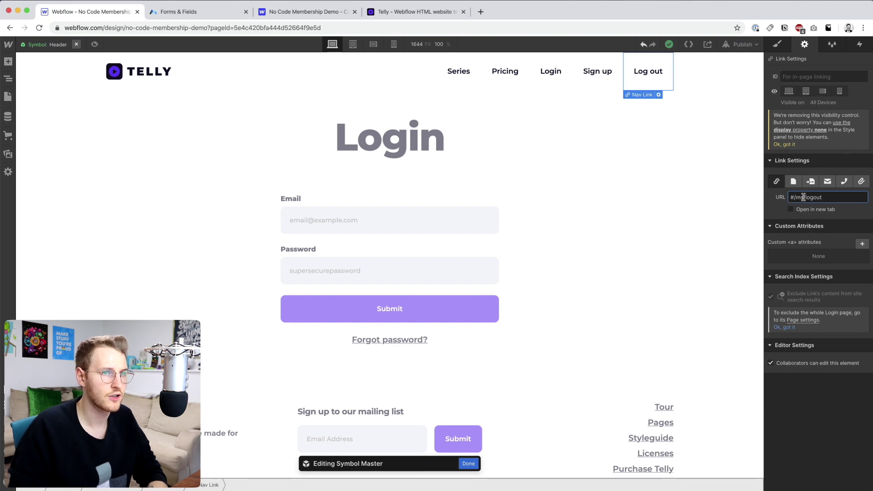
click(401, 12)
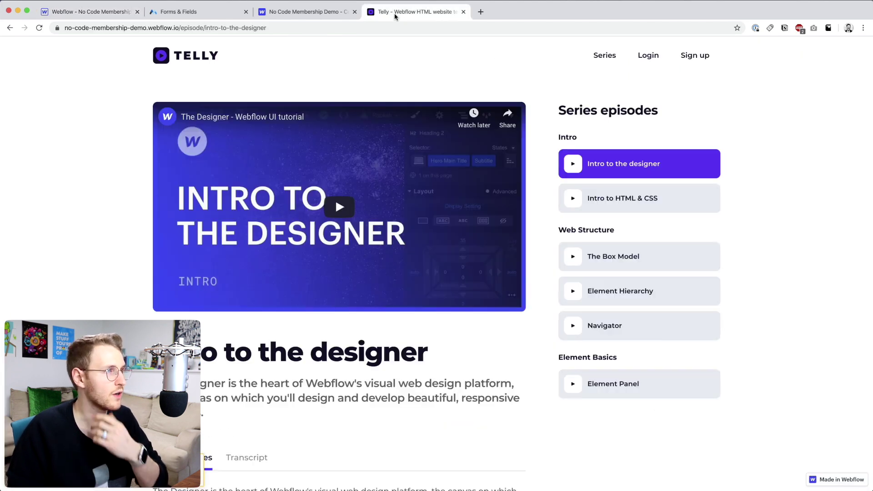
click(221, 18)
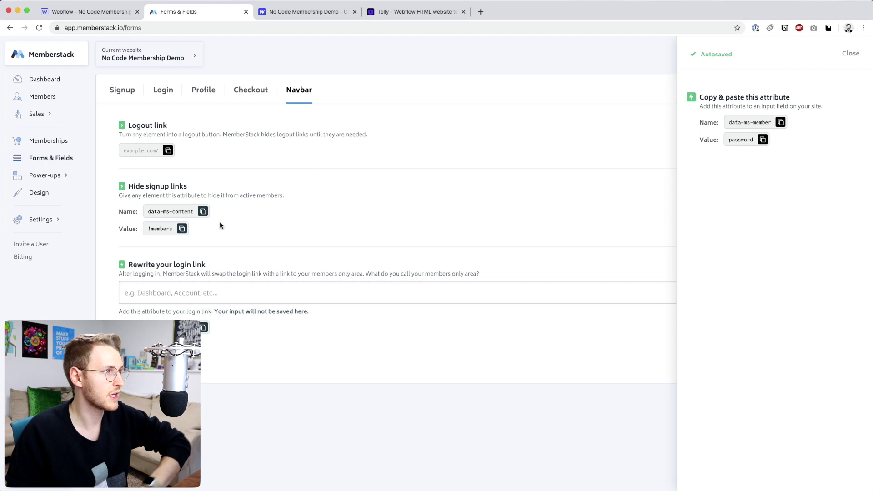
- Add the attribute data-ms-content = !members to the Pricing nav link
drag(127, 190, 188, 186)
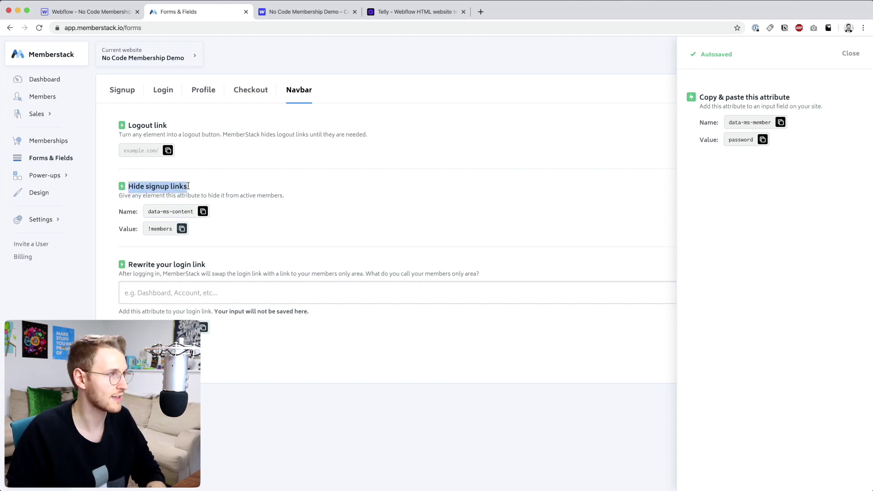
key(ctrl+shift+Tab)
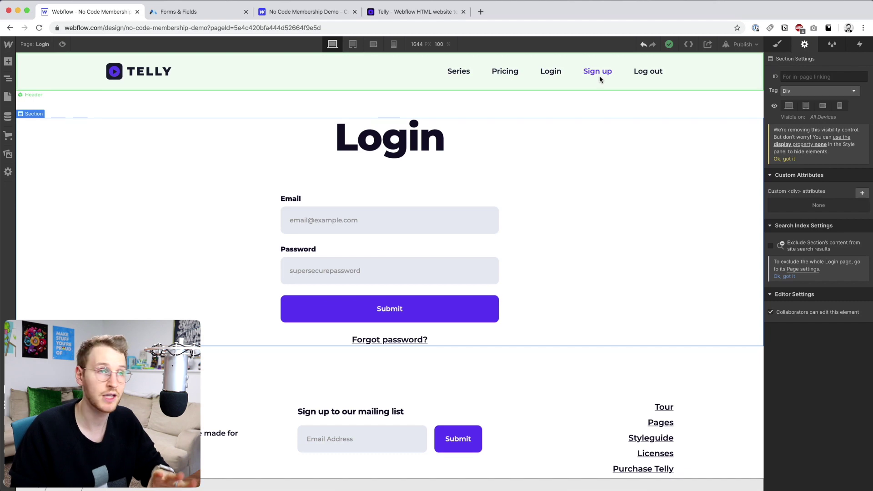
key(ctrl+Tab)
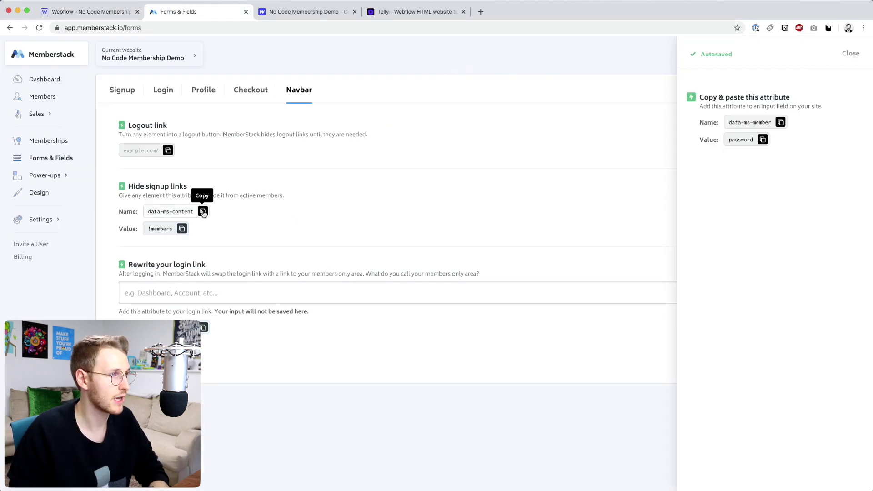
drag(200, 211, 157, 216)
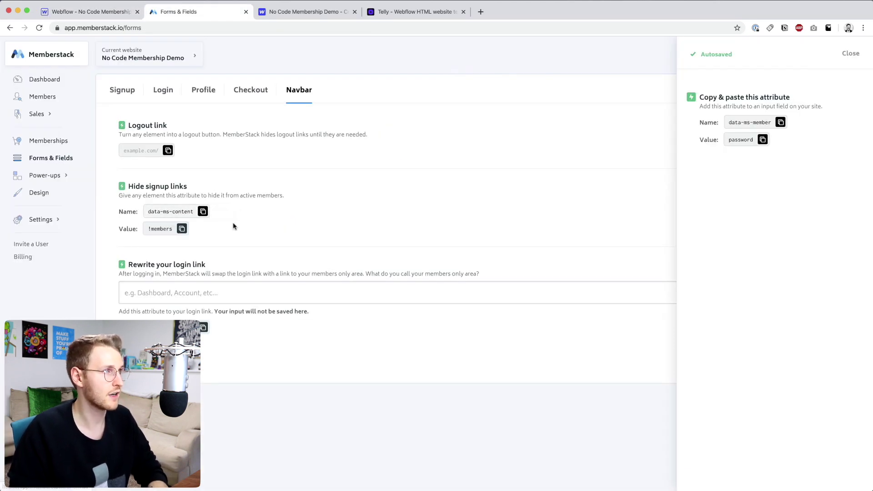
key(ctrl+shift+Tab)
click(491, 78)
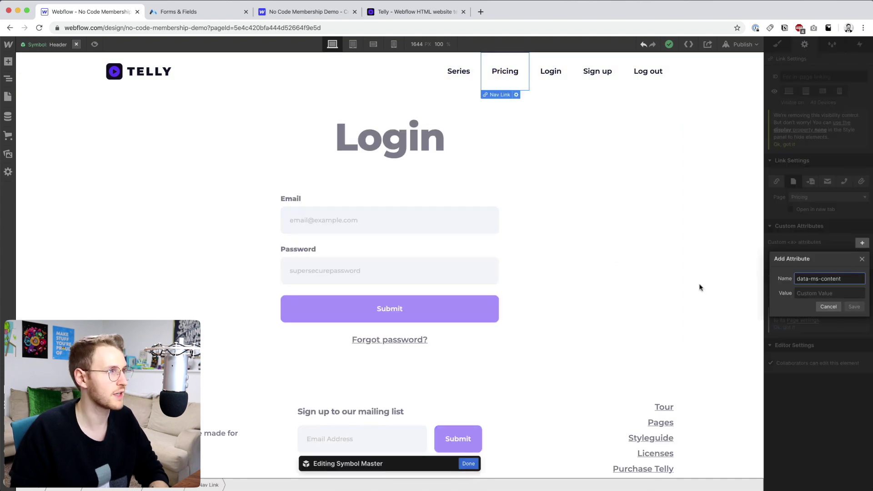
key(ctrl+Tab)
click(182, 228)
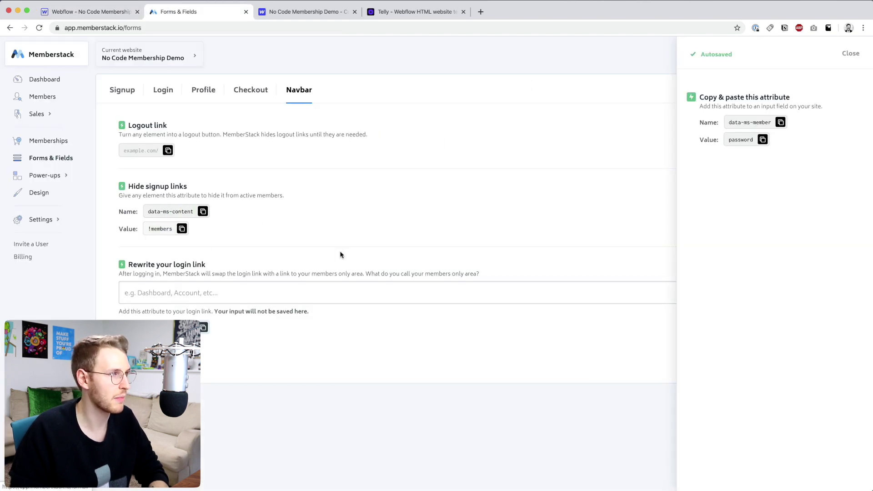
key(ctrl+shift+Tab)
key(ctrl+v)
click(854, 307)
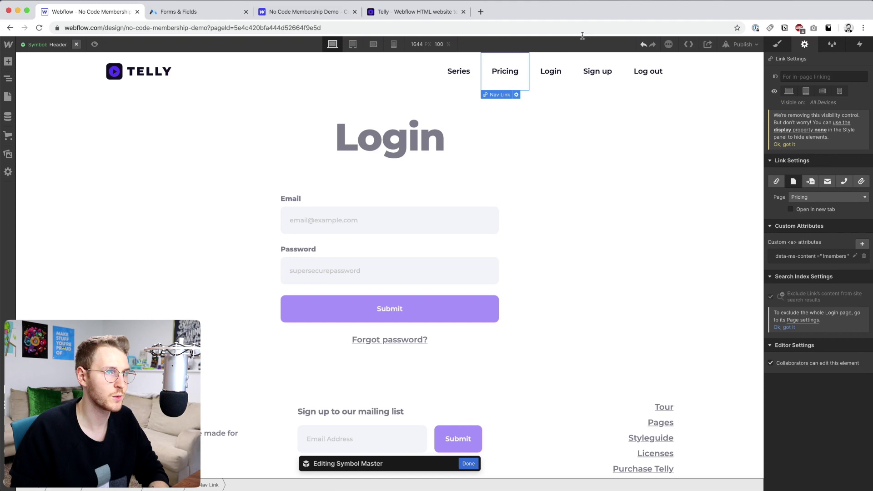
- Add the same data-ms-content = !members attribute to the Sign up nav link
click(601, 72)
click(861, 245)
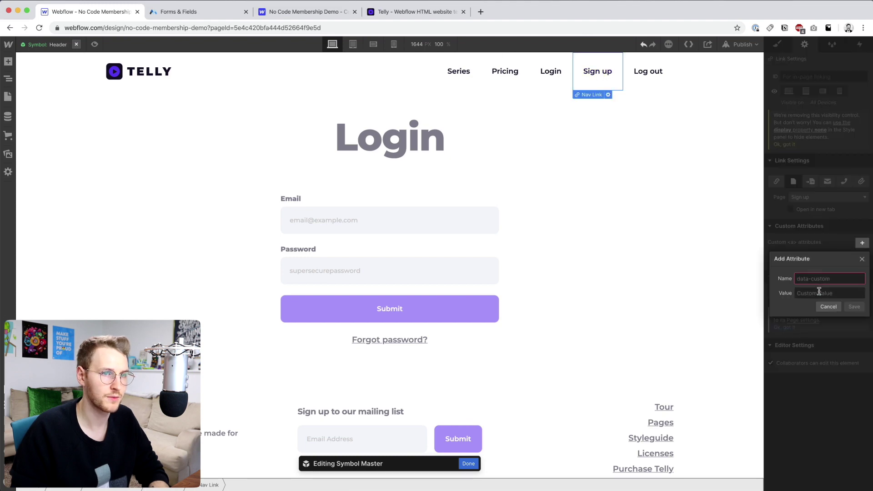
click(818, 294)
key(ctrl+v)
key(ctrl+Tab)
key(ctrl+shift+Tab)
click(852, 307)
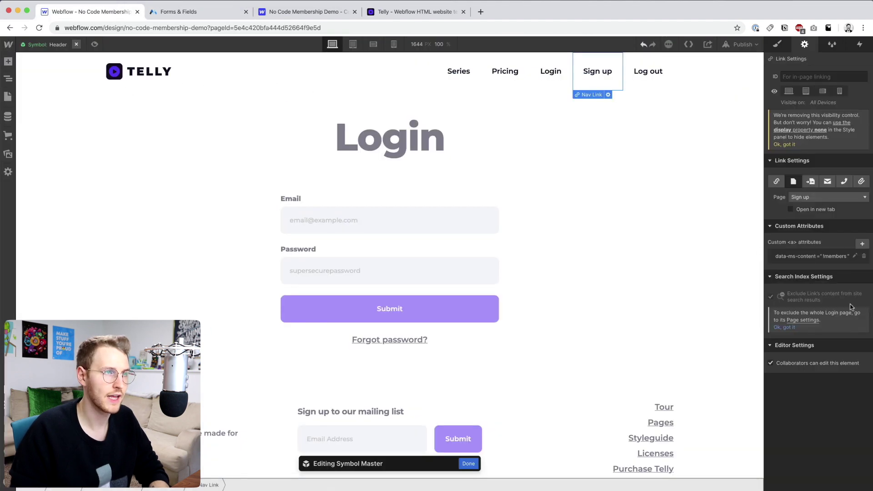
key(ctrl+Tab)
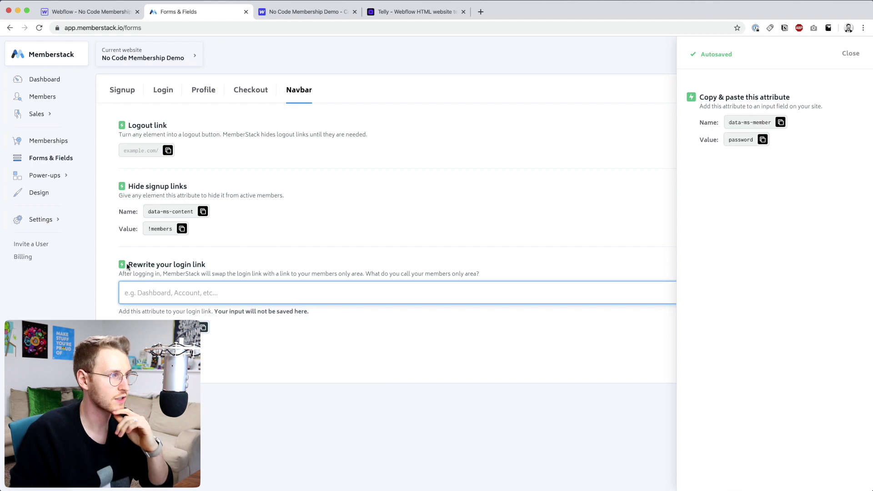
- Name the members-only area 'Dashboard' in Memberstack and copy the data-ms-rewrite attribute
drag(127, 266, 209, 267)
click(235, 264)
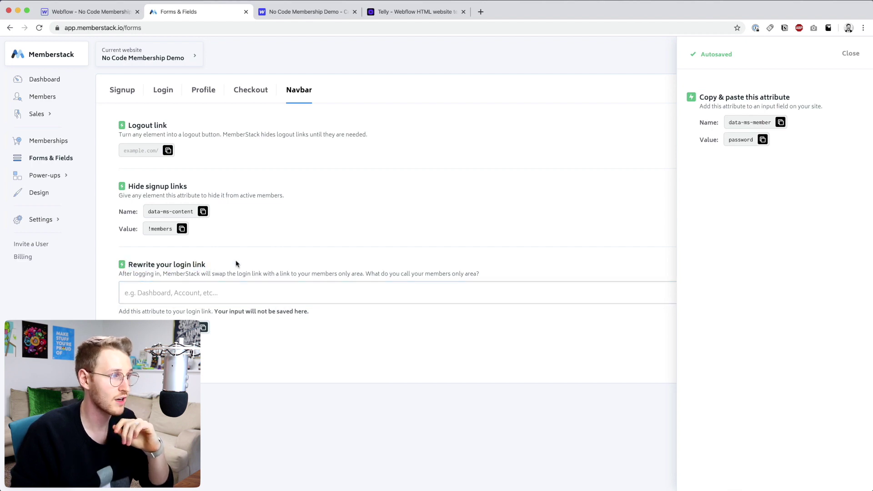
click(223, 293)
text(Dashboa)
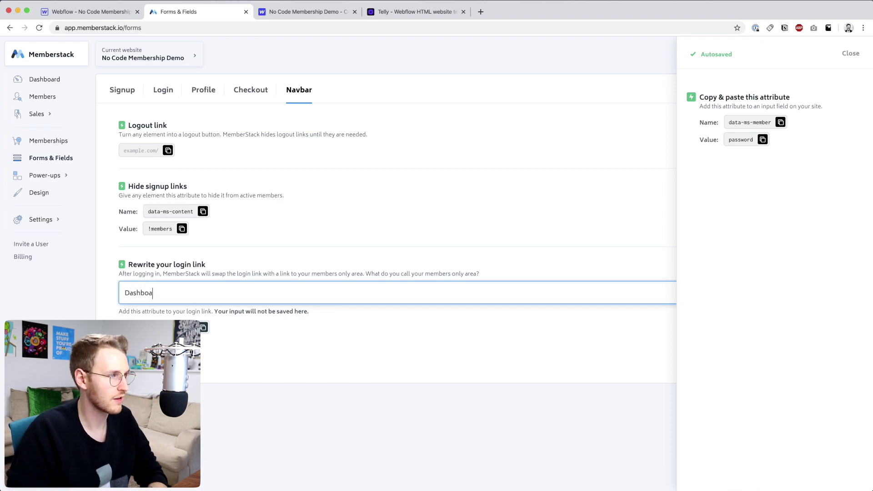
text(rd)
click(204, 327)
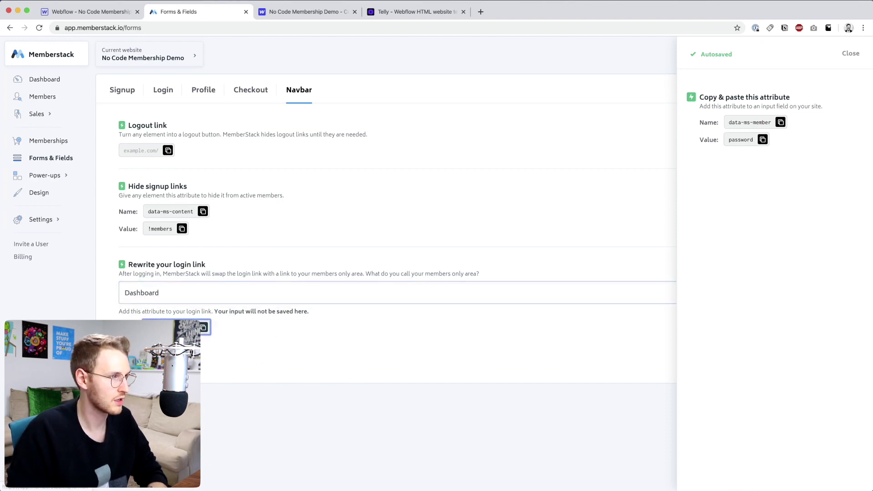
- Add data-ms-rewrite with value 'Dashboard' to the Login nav link and close the header symbol
key(super+1)
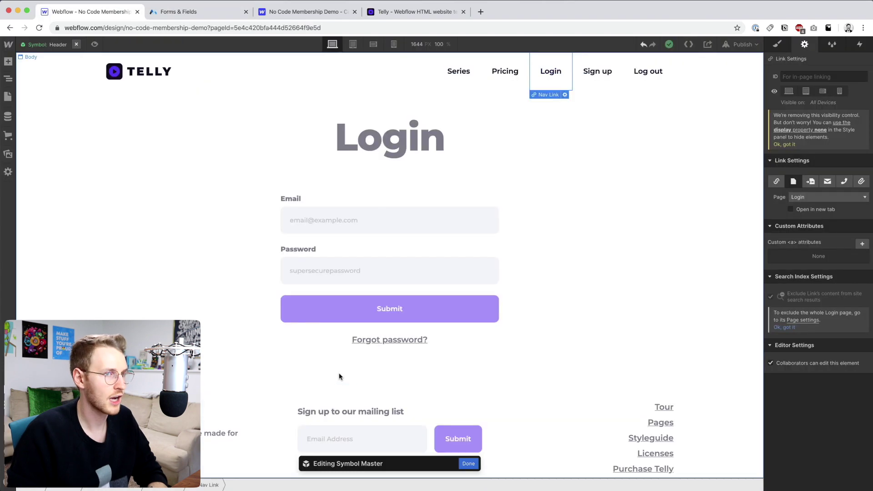
click(863, 243)
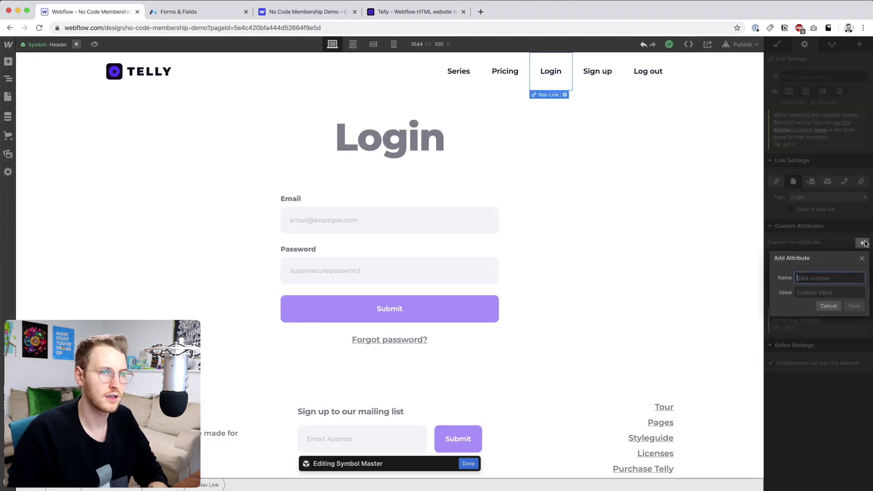
key(super+v)
key(super+2)
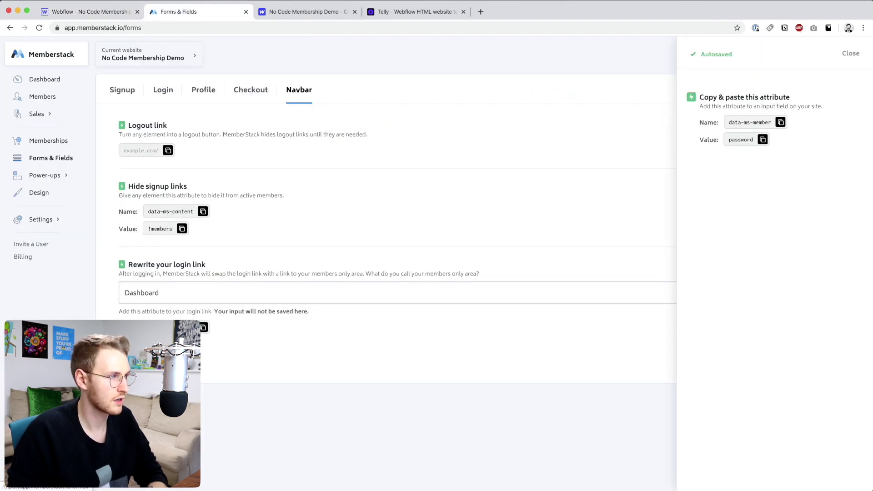
key(super+1)
click(821, 293)
text(dashboard)
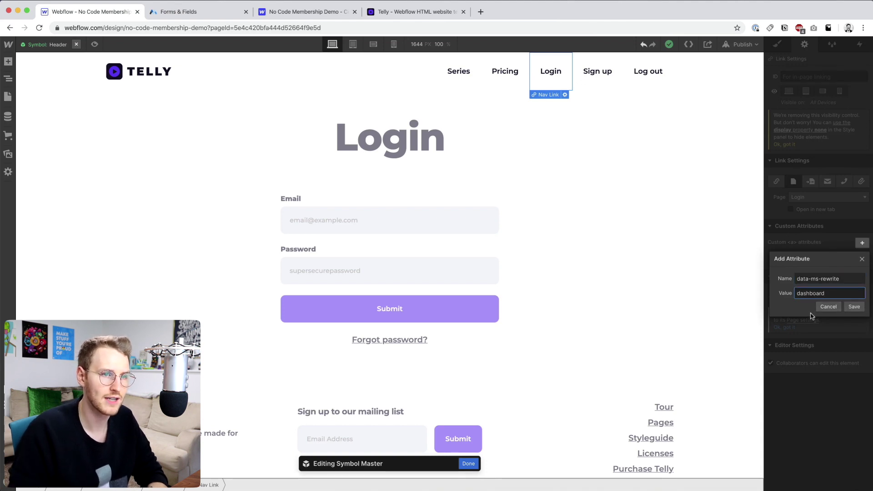
click(796, 294)
key(Delete)
text(D)
click(849, 311)
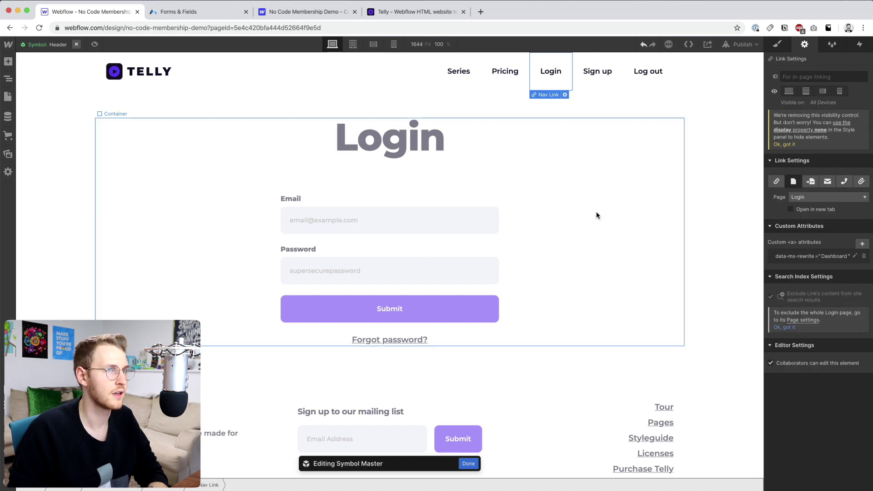
click(596, 214)
- Publish the site to its webflow.io domain and switch to the live Telly page
click(742, 44)
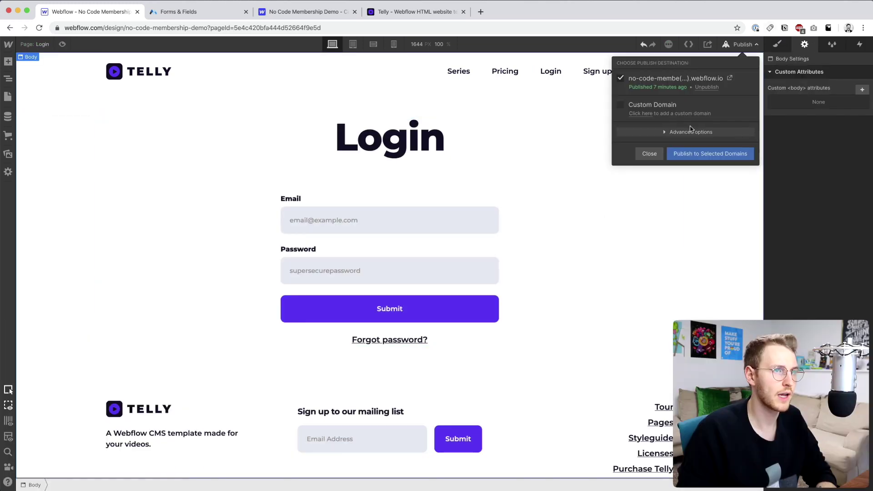
click(695, 154)
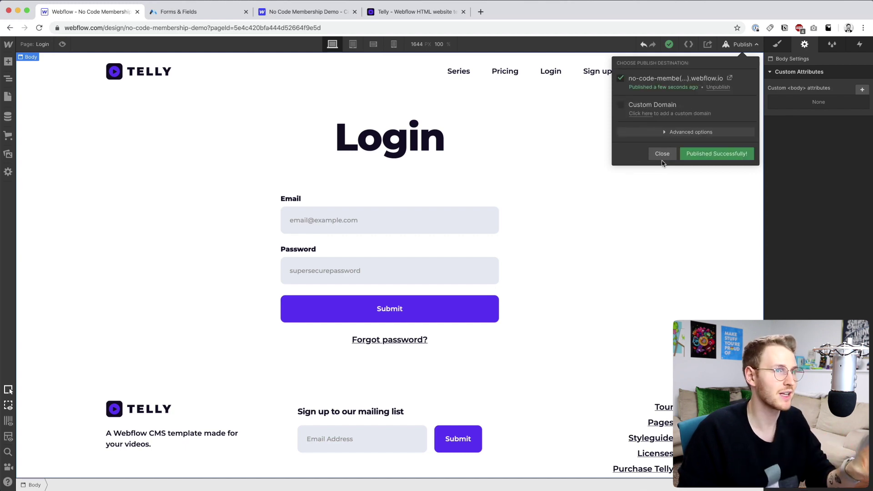
click(388, 11)
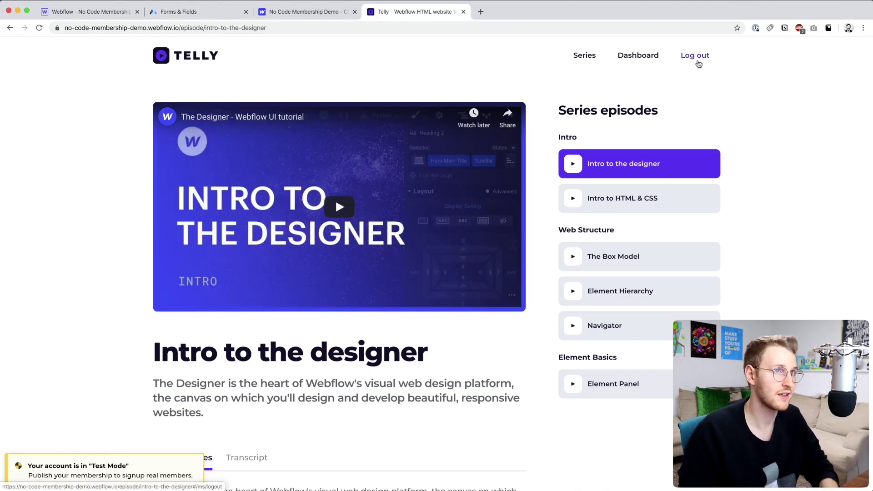
- Log out, then log back in with the test member's email and password
click(696, 57)
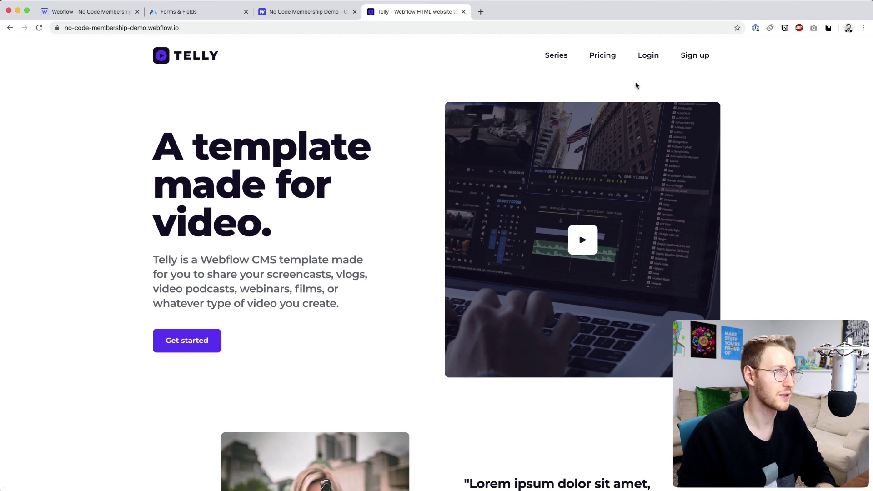
click(650, 57)
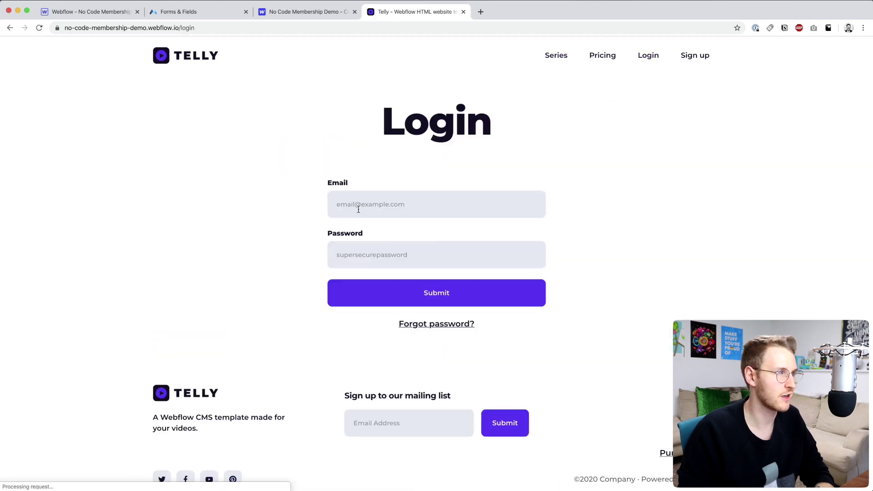
click(367, 209)
text(test@test.com)
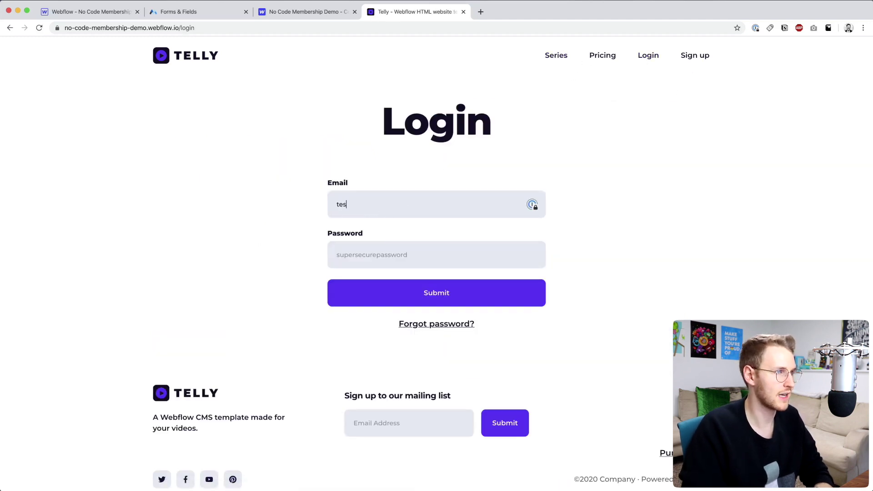
key(Tab)
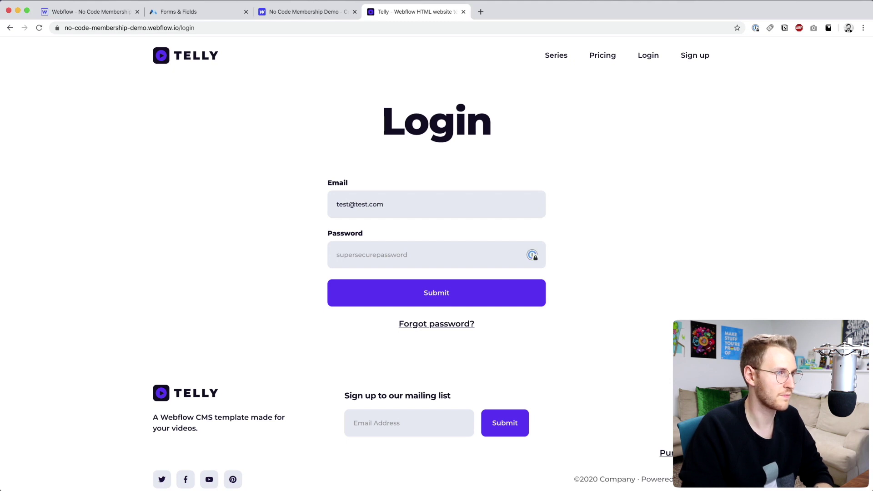
text(password)
click(418, 294)
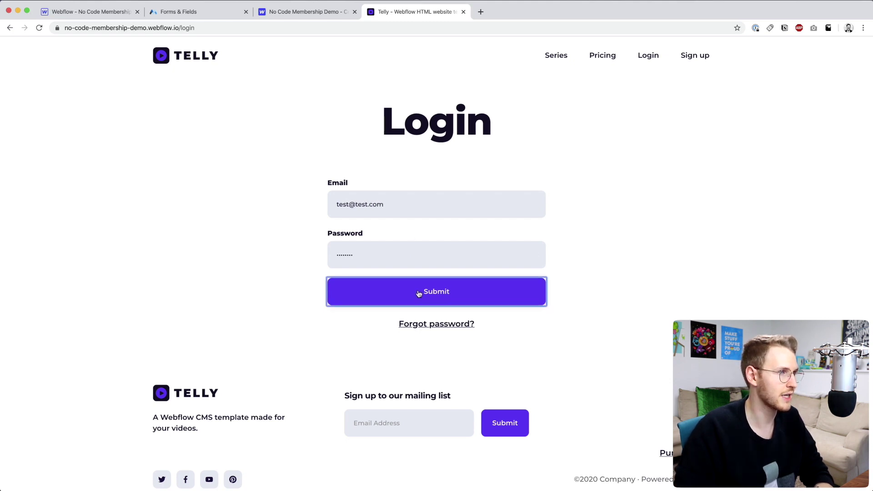
- Go to Series, open the Grid 2.0 series, then the Intro to the designer episode
click(579, 55)
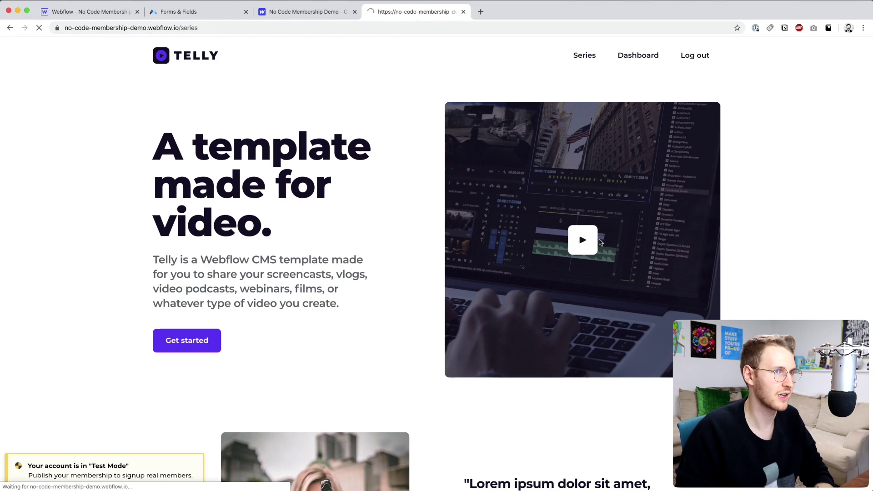
scroll(598, 242, down, 3)
click(523, 276)
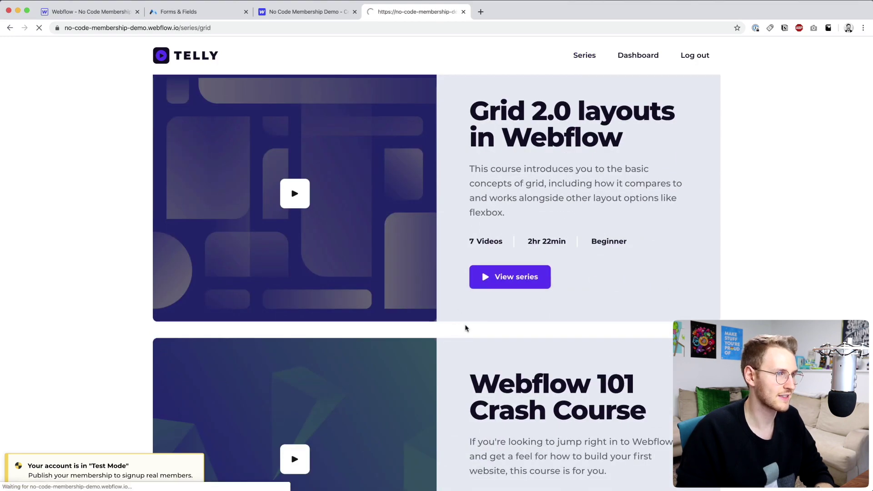
scroll(469, 346, down, 4)
click(442, 318)
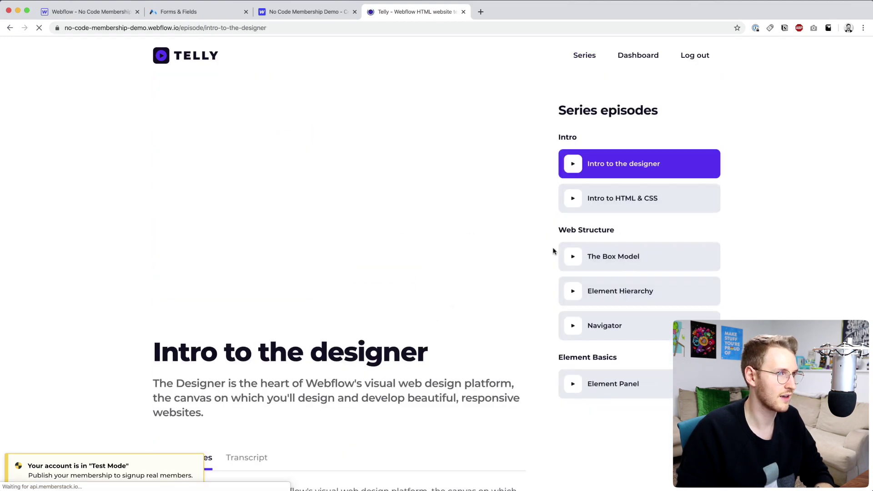
scroll(493, 362, down, 7)
scroll(493, 362, up, 7)
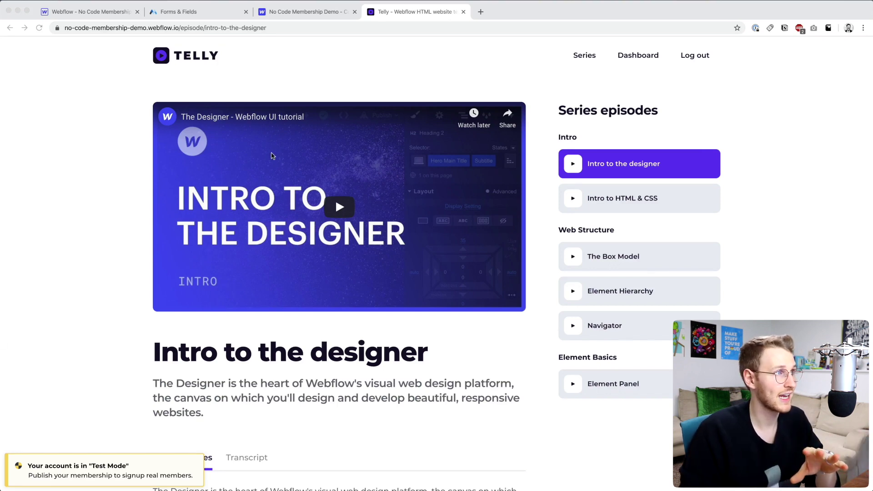
- Open the test member's profile from Memberstack's Members list and note the empty Webflow Member ID
click(200, 11)
click(51, 97)
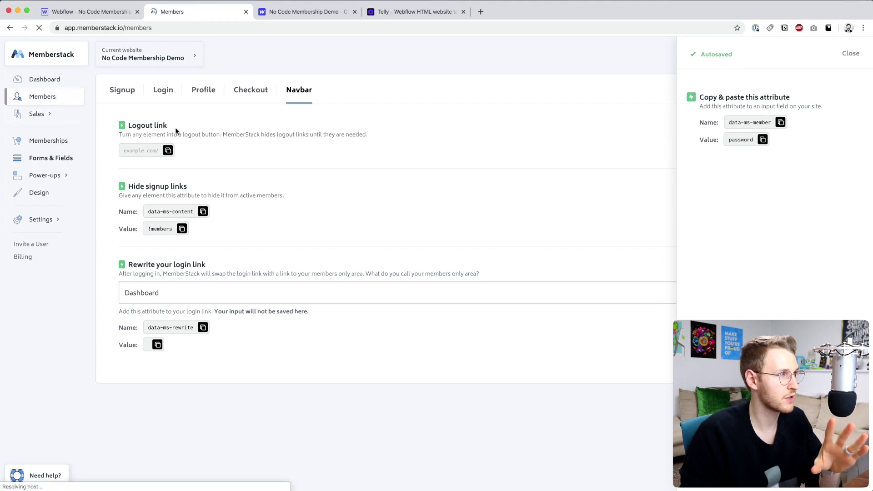
click(276, 150)
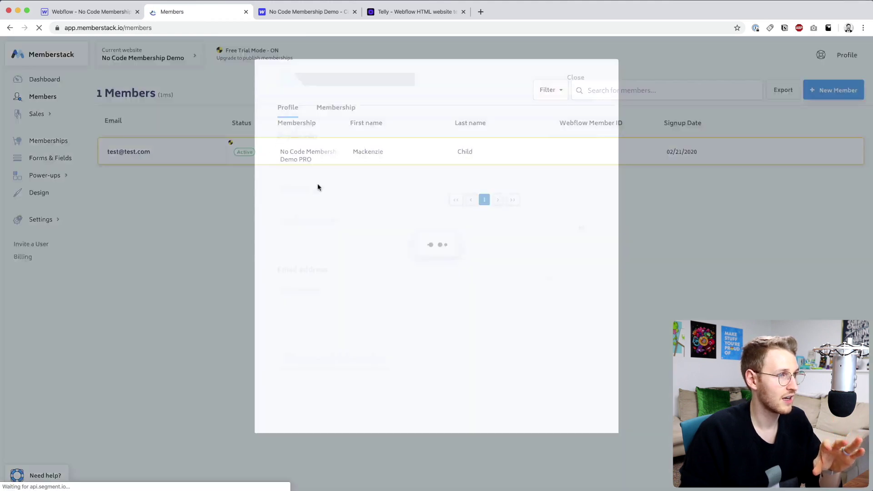
drag(282, 221, 337, 223)
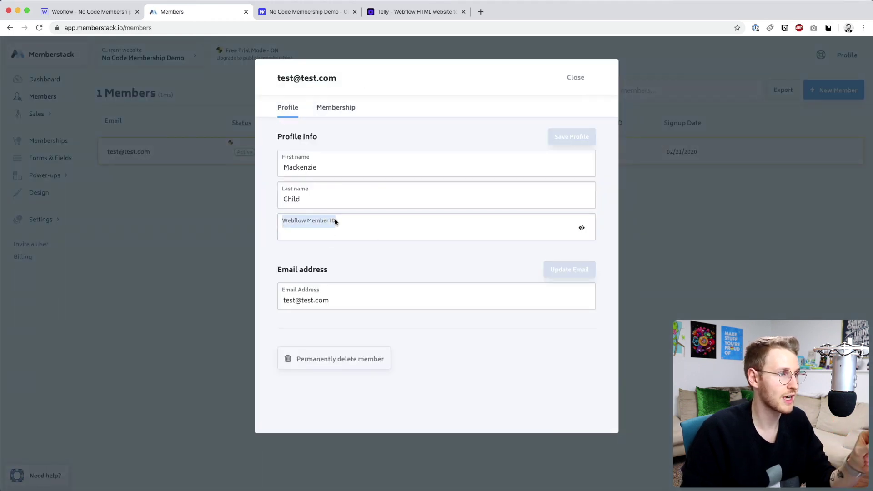
click(426, 263)
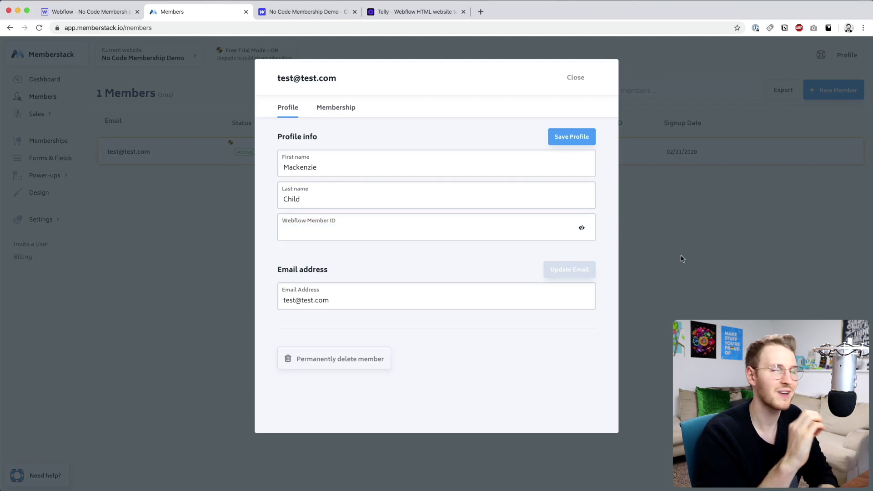